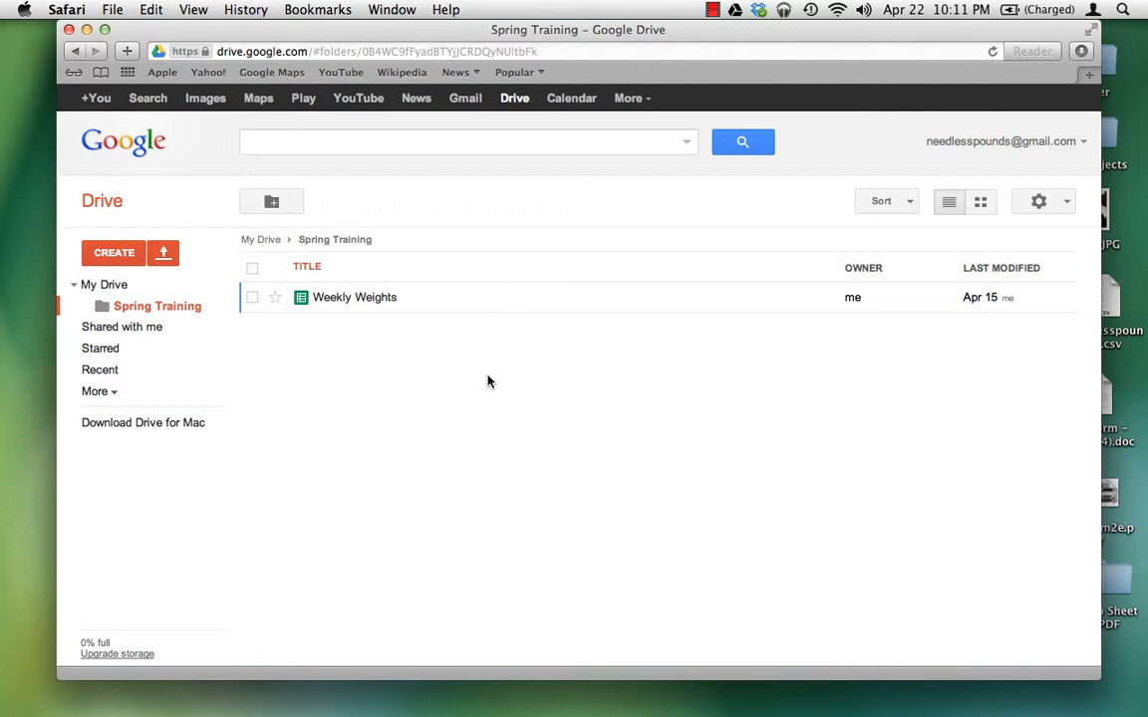
# Open the Weekly Weights spreadsheet and rename its Sheet1 as Data.
pyautogui.click(377, 302)
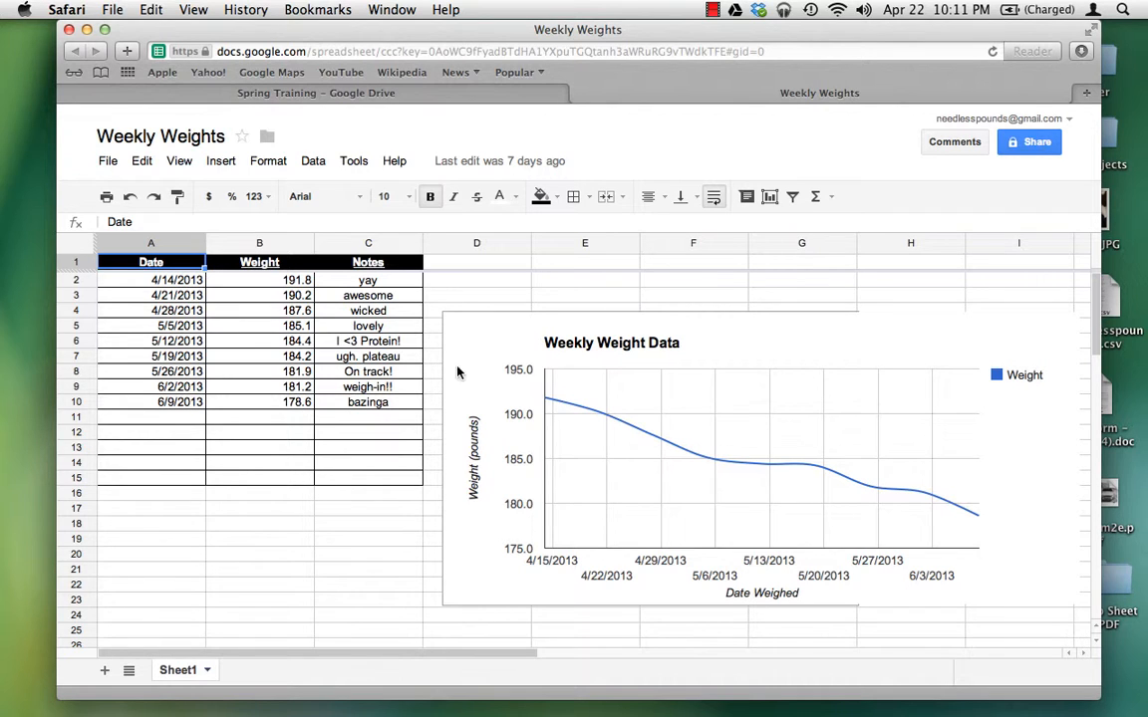
pyautogui.click(210, 674)
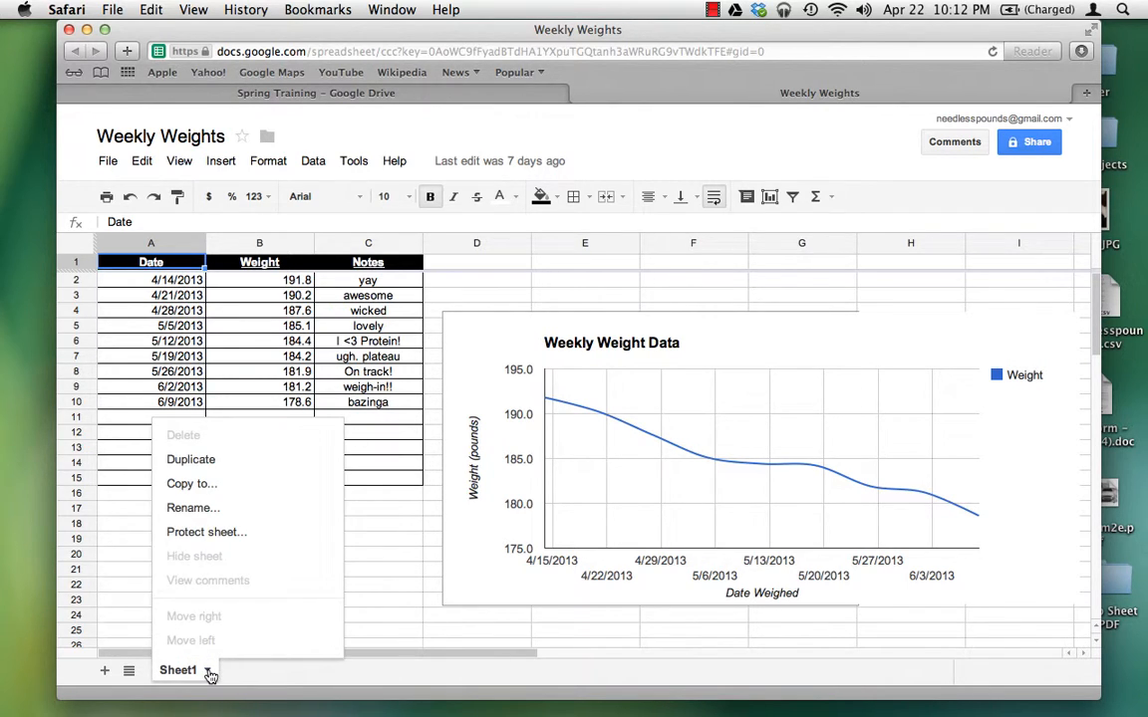
pyautogui.click(193, 508)
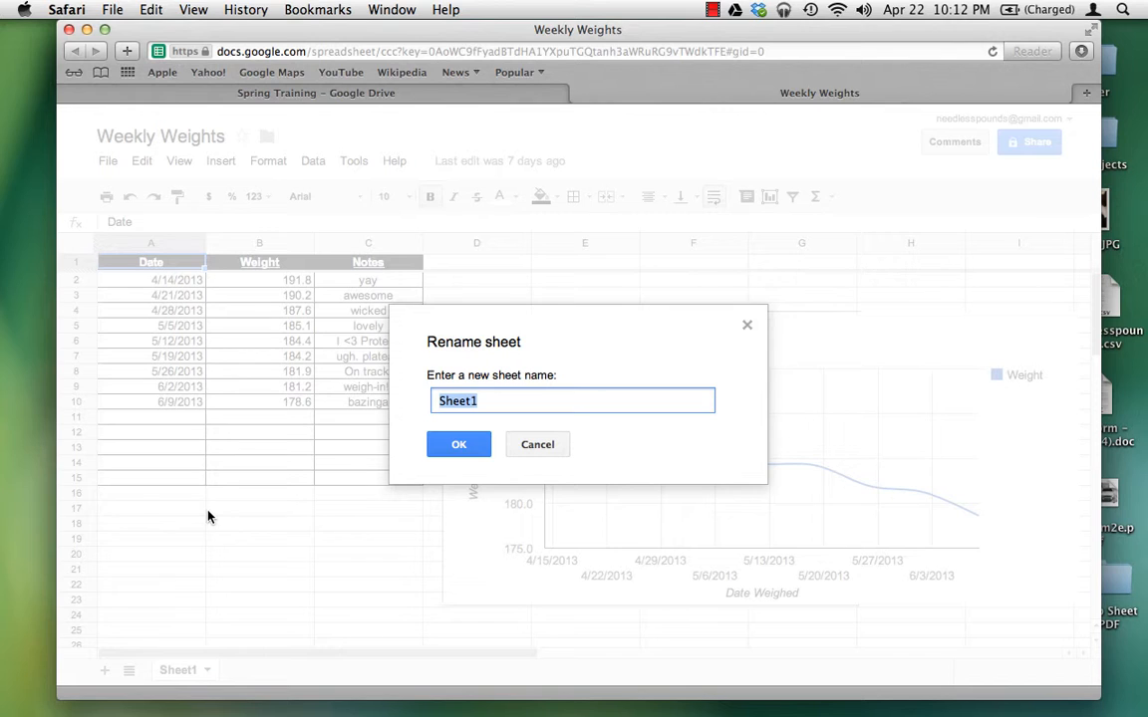
pyautogui.write('Dar')
pyautogui.press('BackSpace')
pyautogui.write('ta')
pyautogui.click(467, 452)
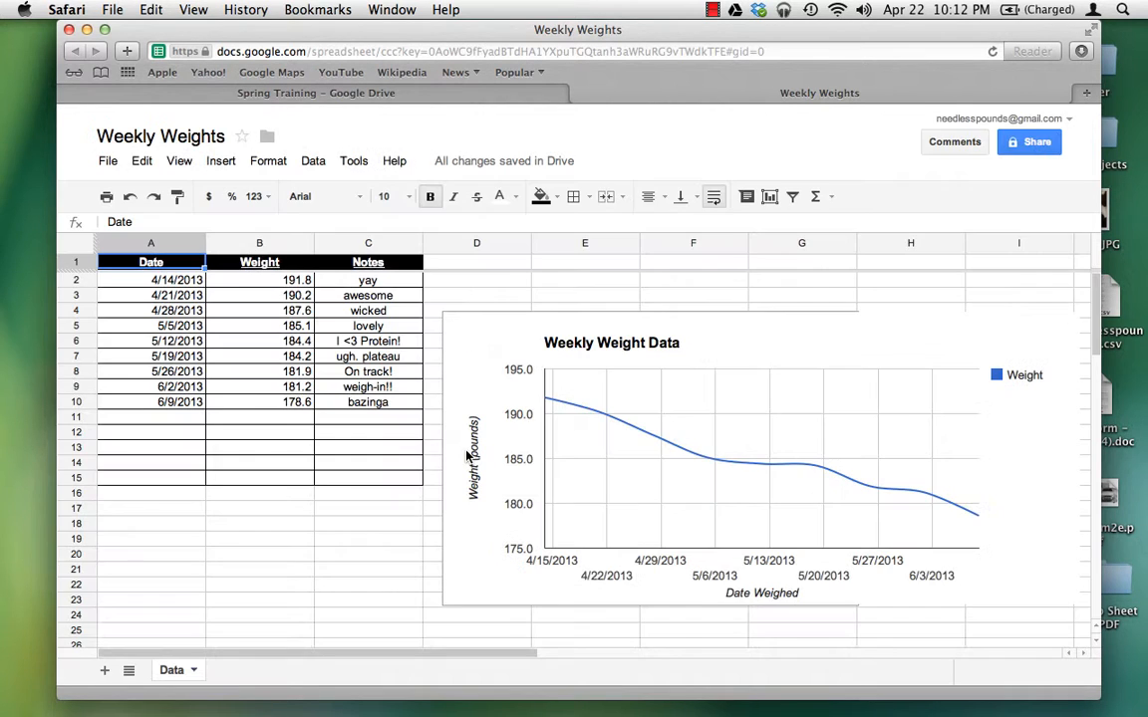
# Duplicate the Data sheet and compare the original with its copy.
pyautogui.click(192, 670)
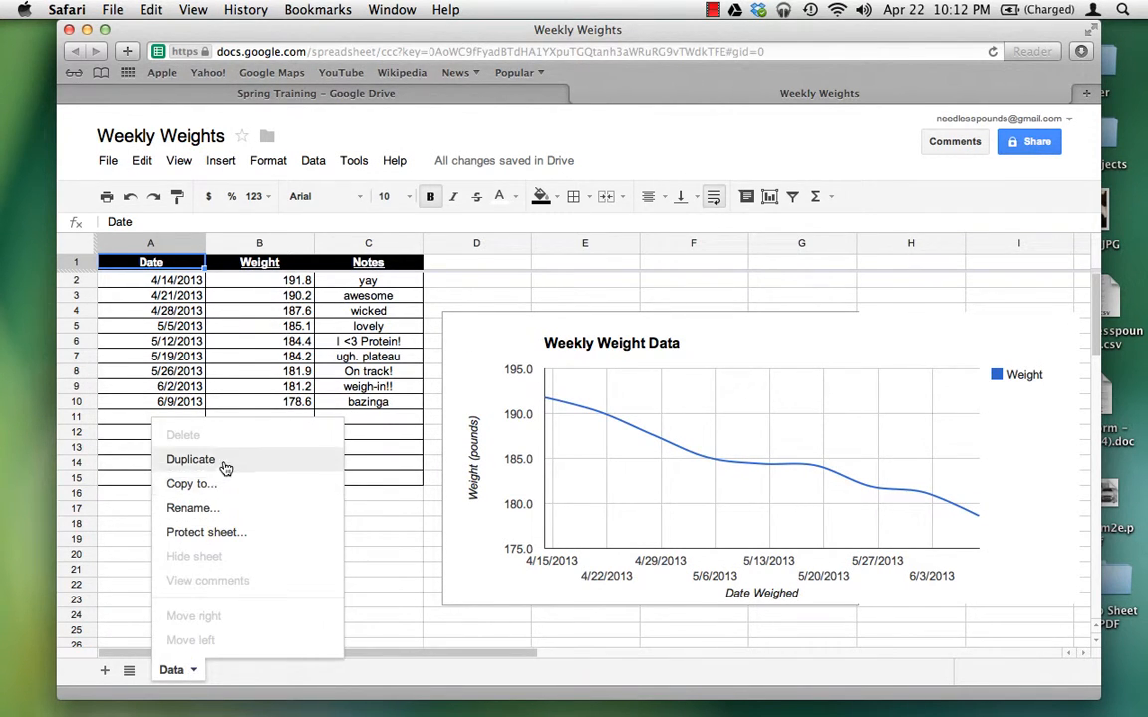
pyautogui.click(191, 460)
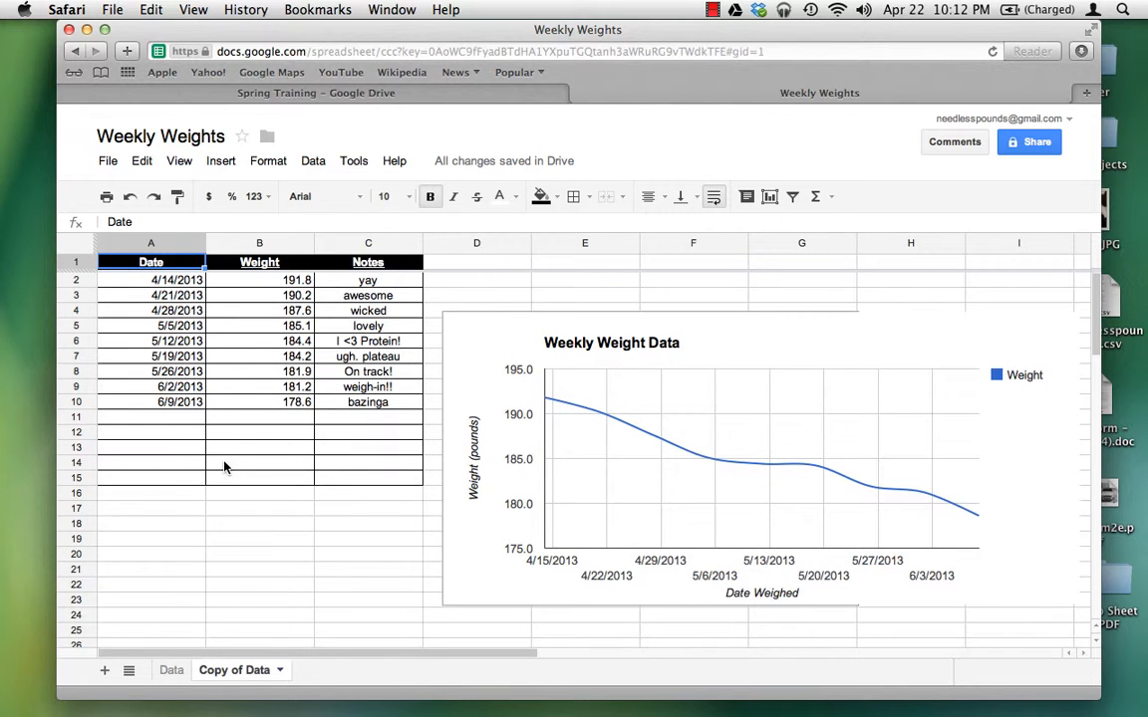
pyautogui.click(168, 675)
pyautogui.click(229, 675)
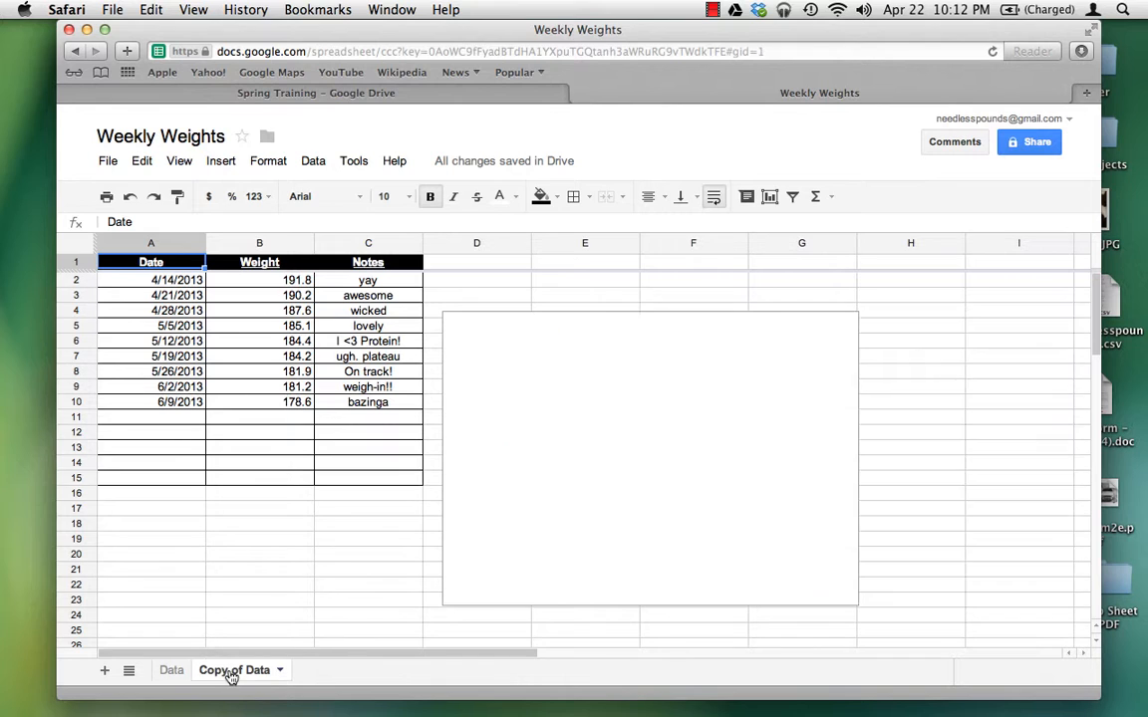
pyautogui.click(172, 674)
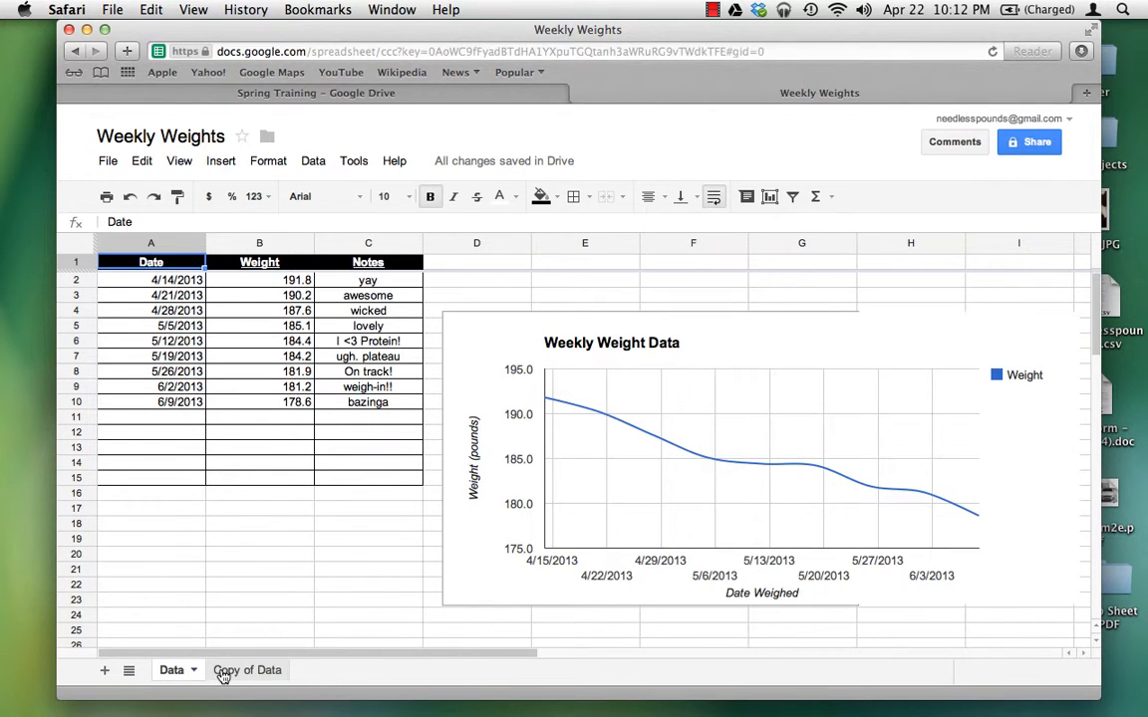
pyautogui.click(223, 676)
pyautogui.click(174, 673)
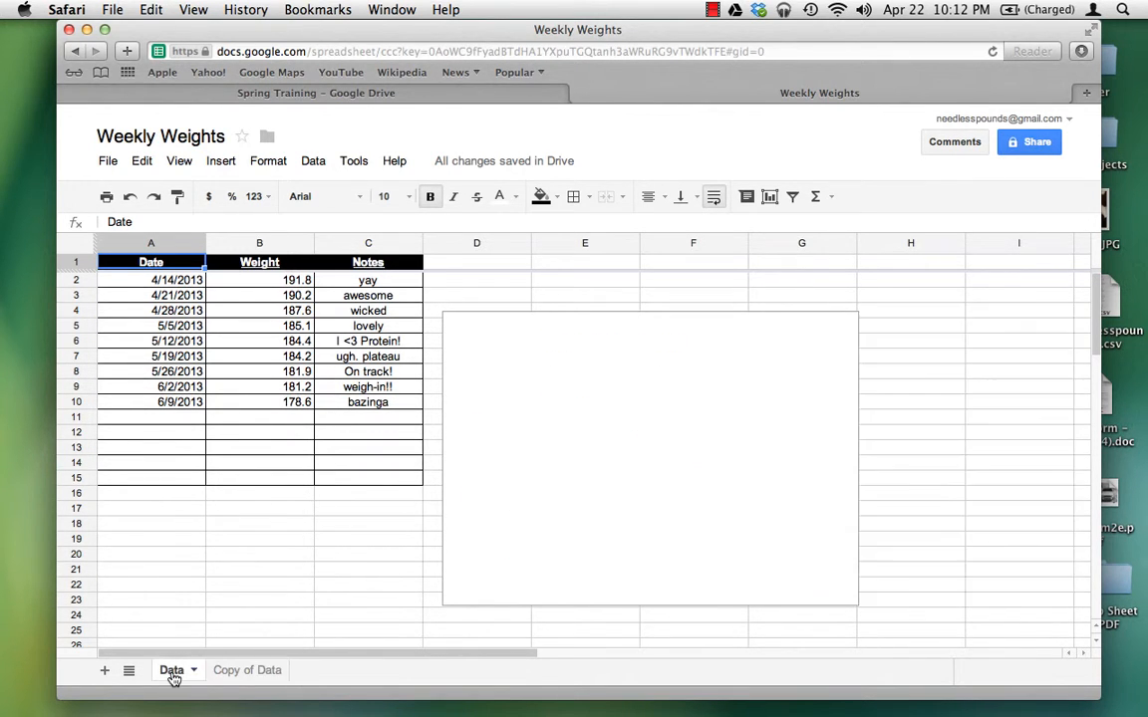
# Delete the Weekly Weight Data chart from the Copy of Data sheet.
pyautogui.click(242, 675)
pyautogui.click(468, 385)
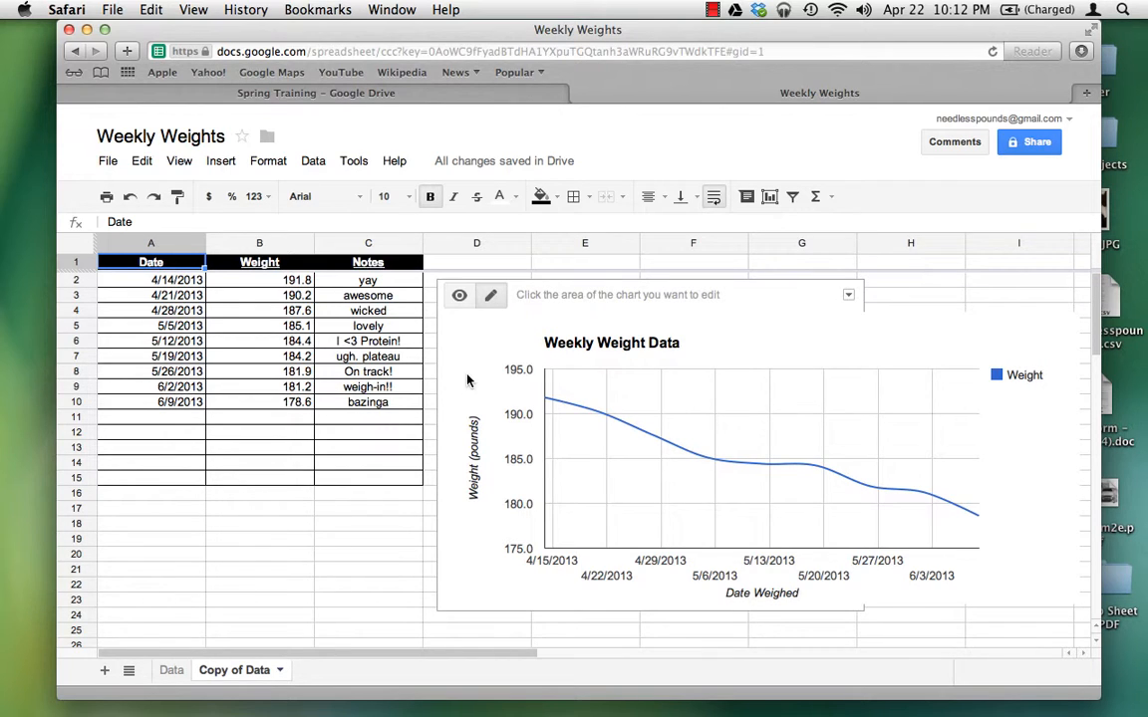
pyautogui.click(490, 295)
pyautogui.click(849, 295)
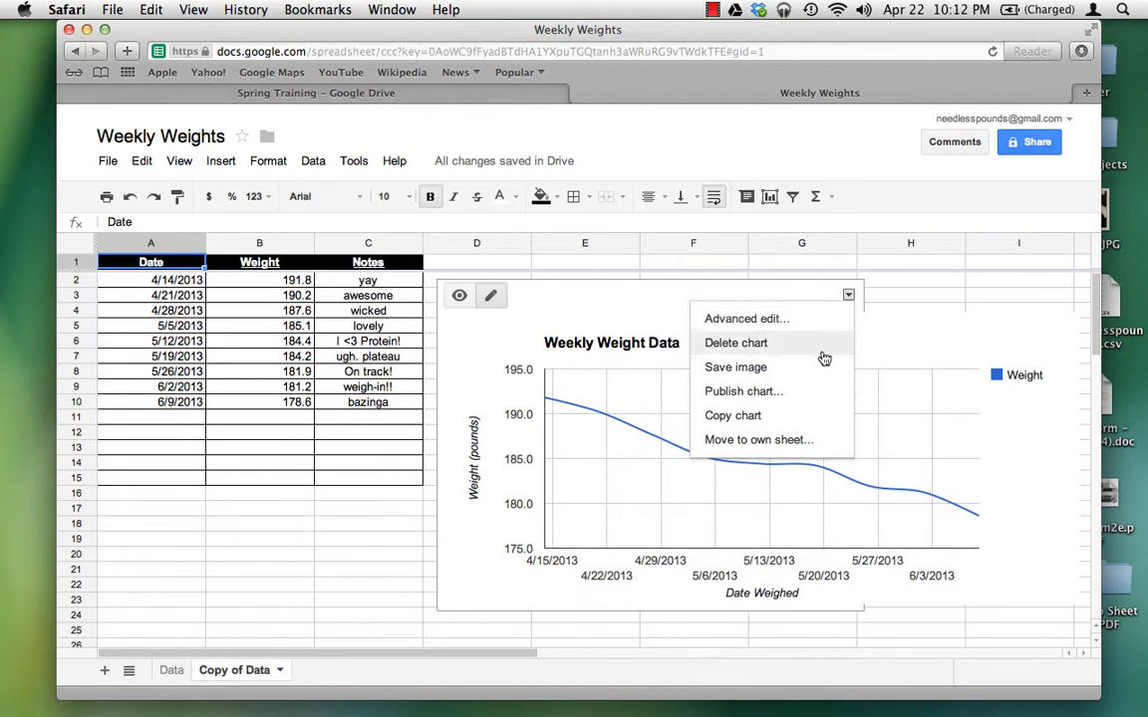
pyautogui.click(736, 343)
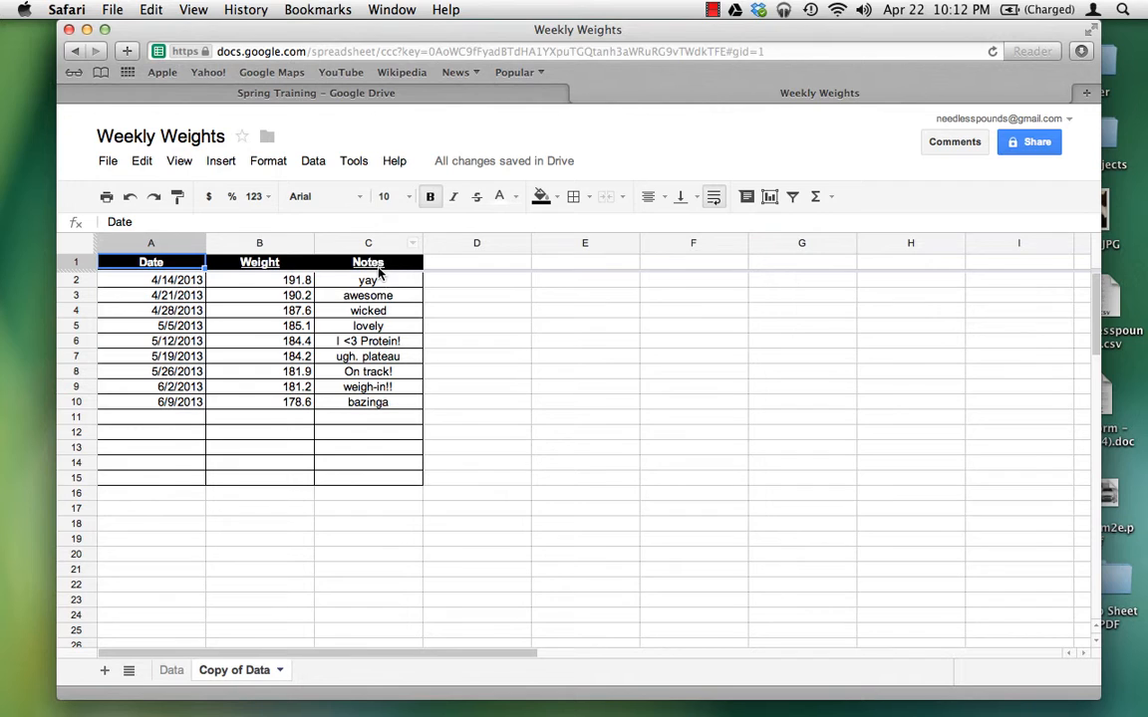
# Clear the notes in C2:C13 and undo the deletion.
pyautogui.click(388, 286)
pyautogui.moveTo(387, 289); pyautogui.dragTo(384, 450)
pyautogui.press('Delete')
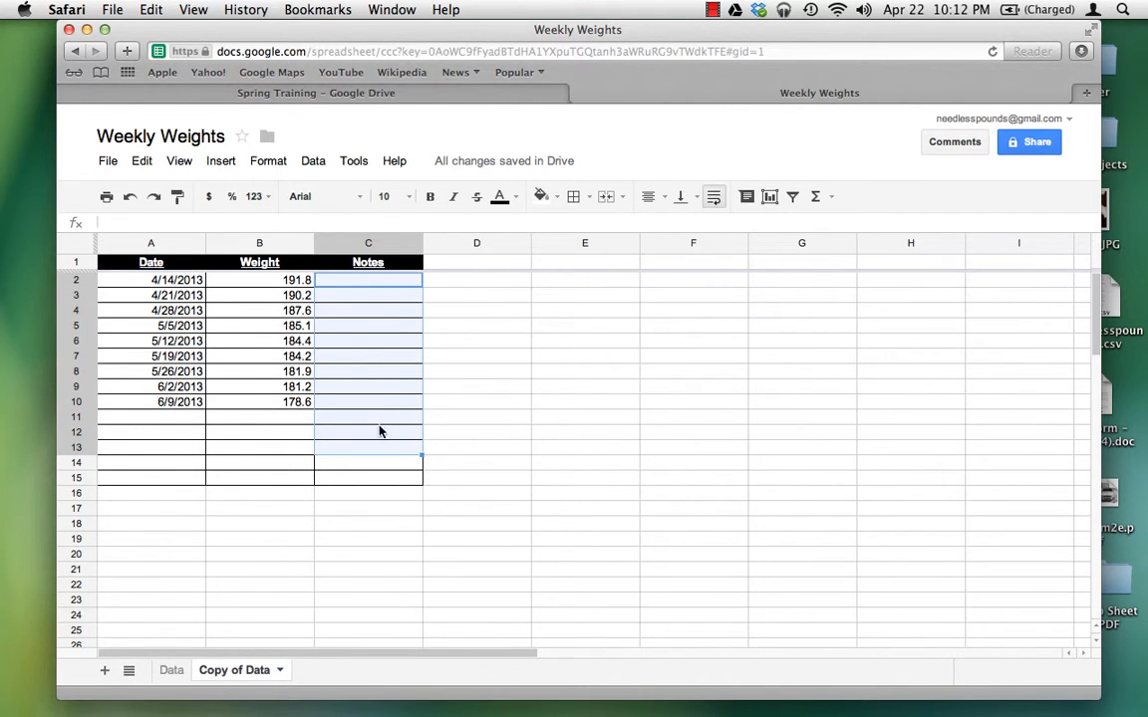
pyautogui.press('super+z')
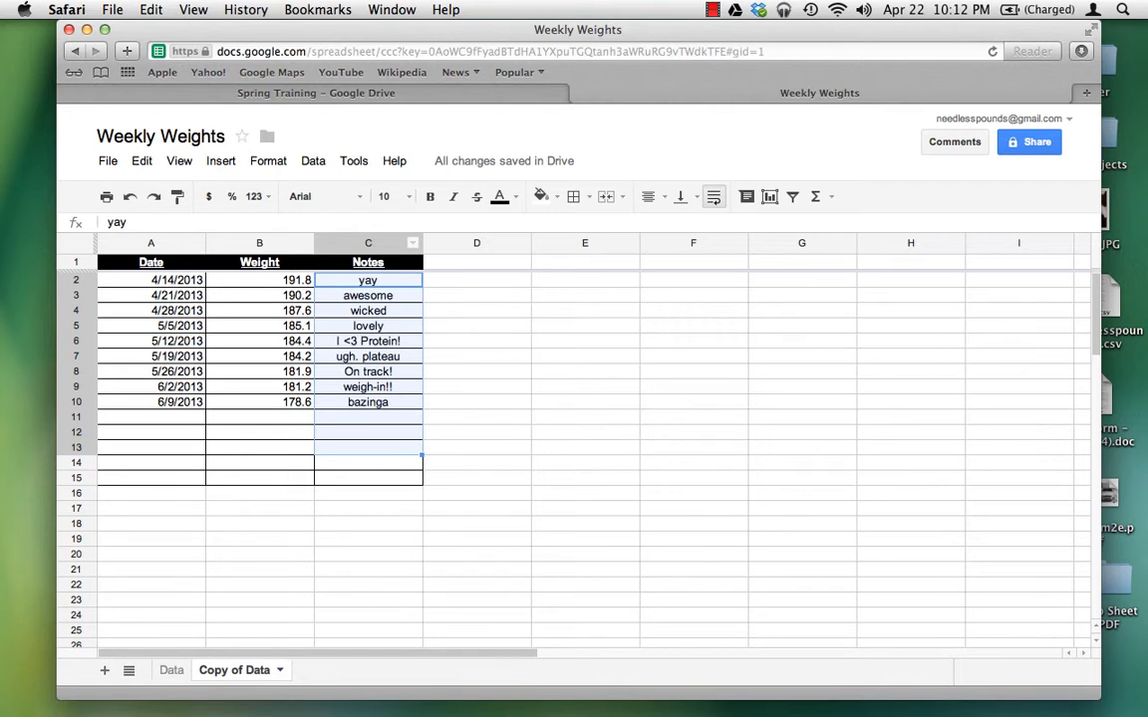
# Enter the heading "Weekly Change" in D1 and copy the Notes header's formatting onto it.
pyautogui.click(434, 263)
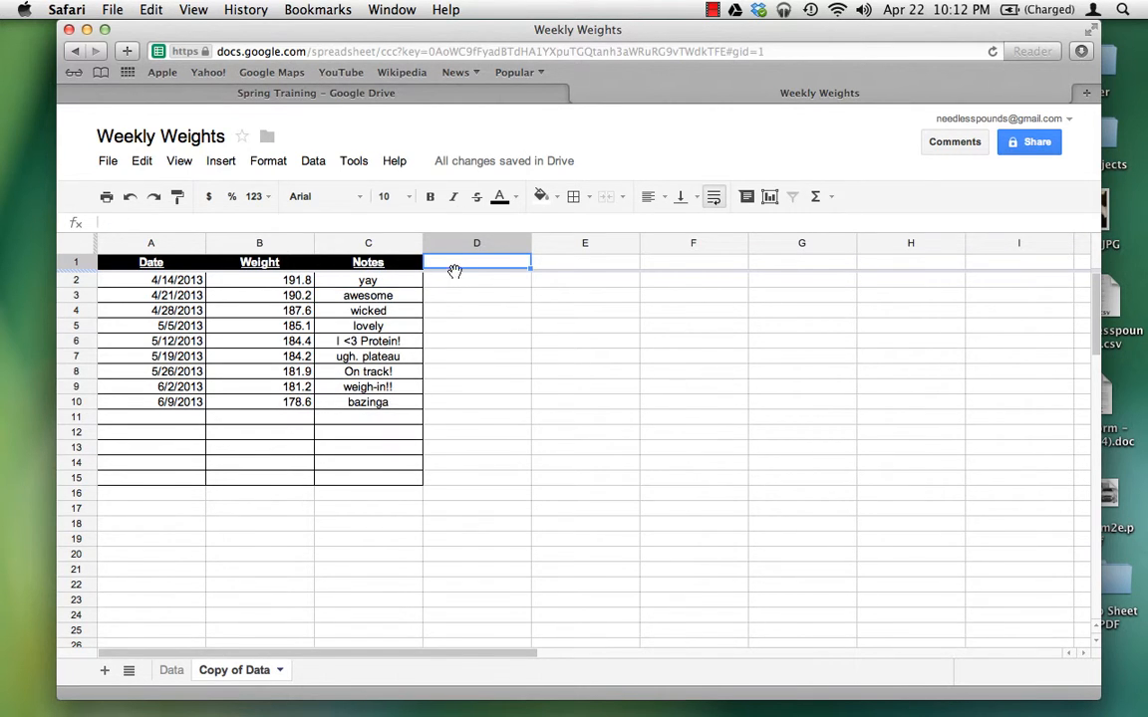
pyautogui.write('Weekly Change')
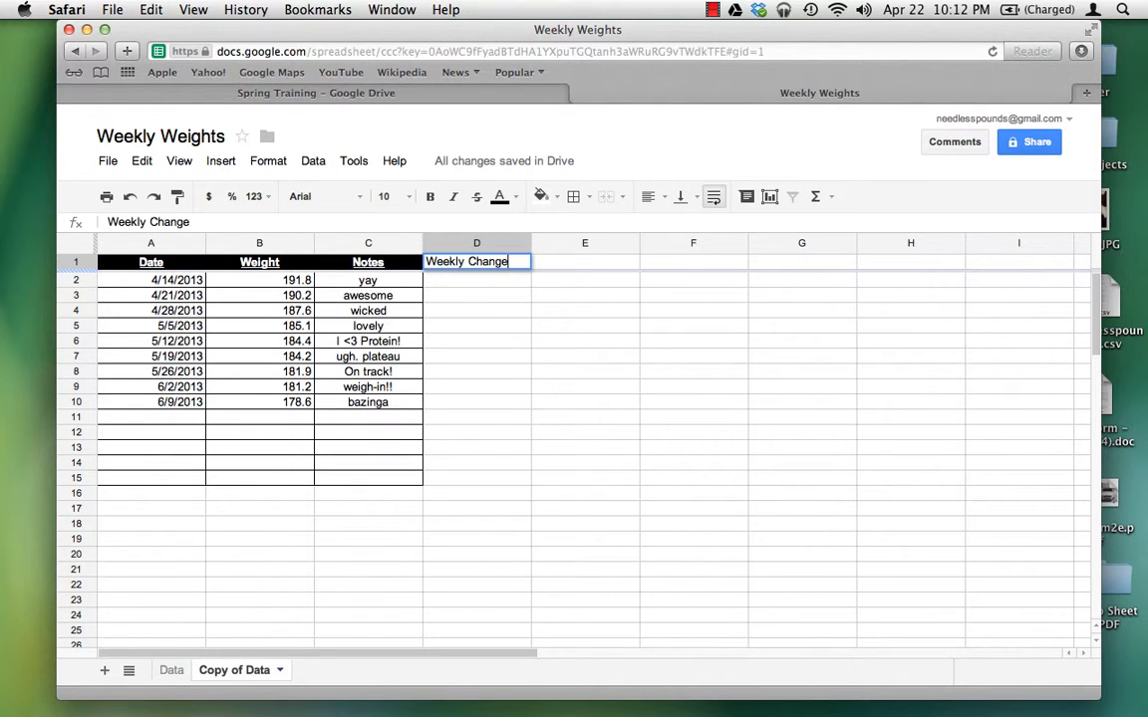
pyautogui.press('Return')
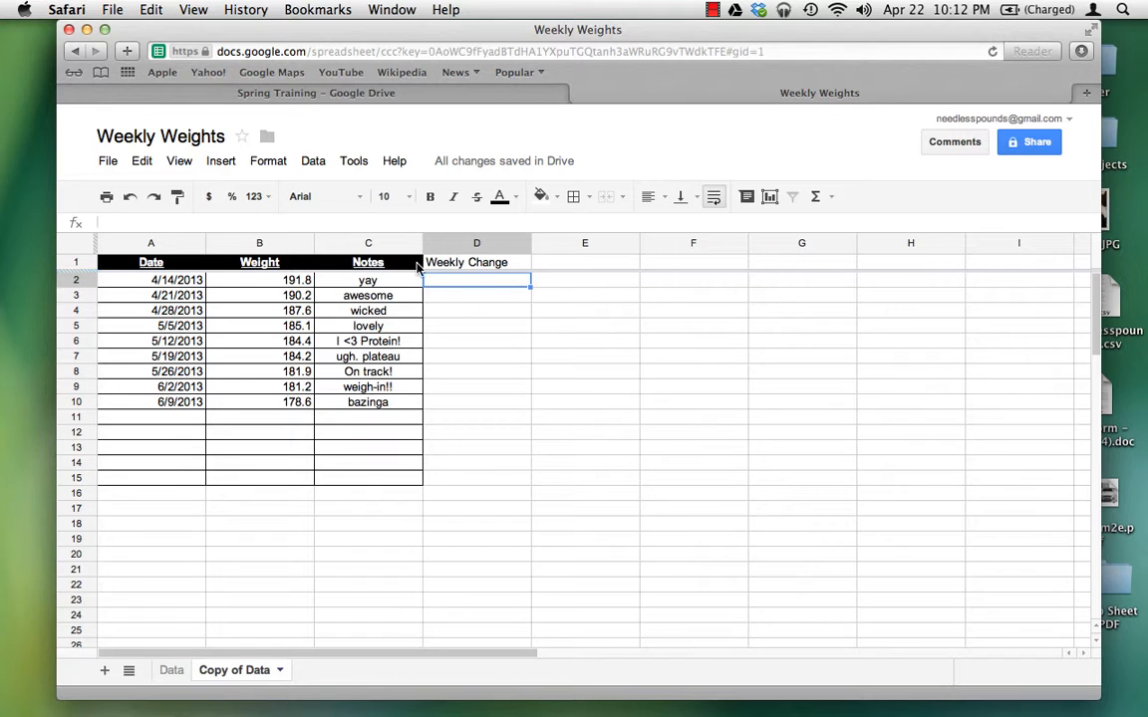
pyautogui.click(324, 262)
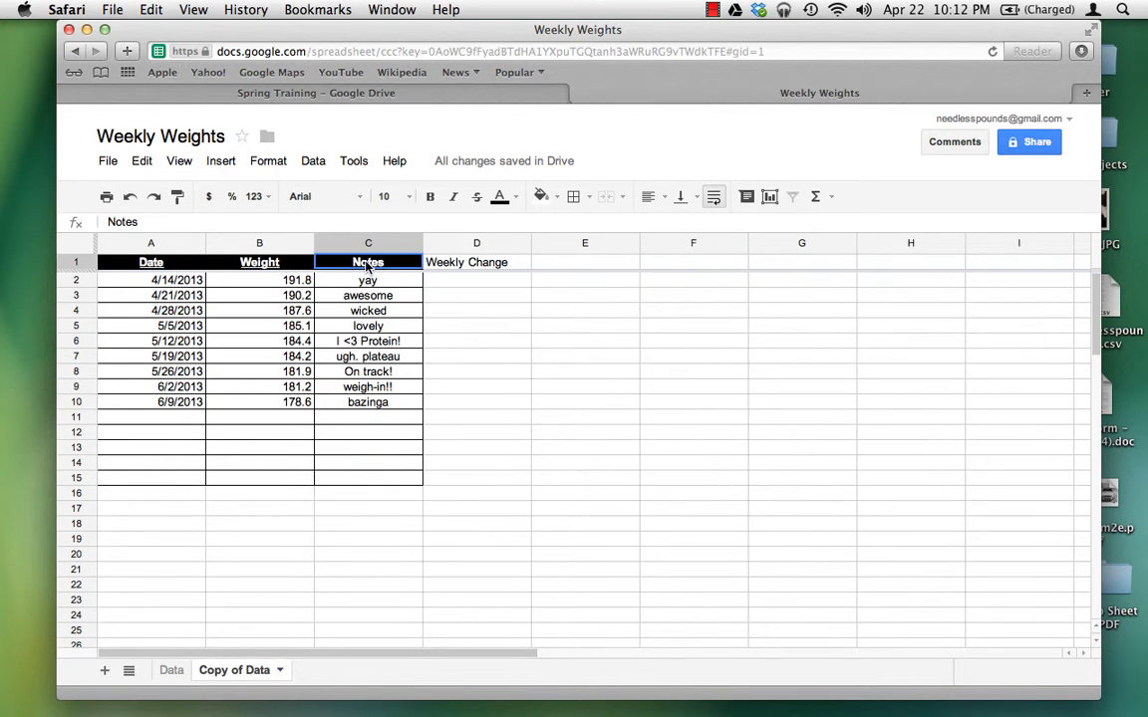
pyautogui.click(172, 203)
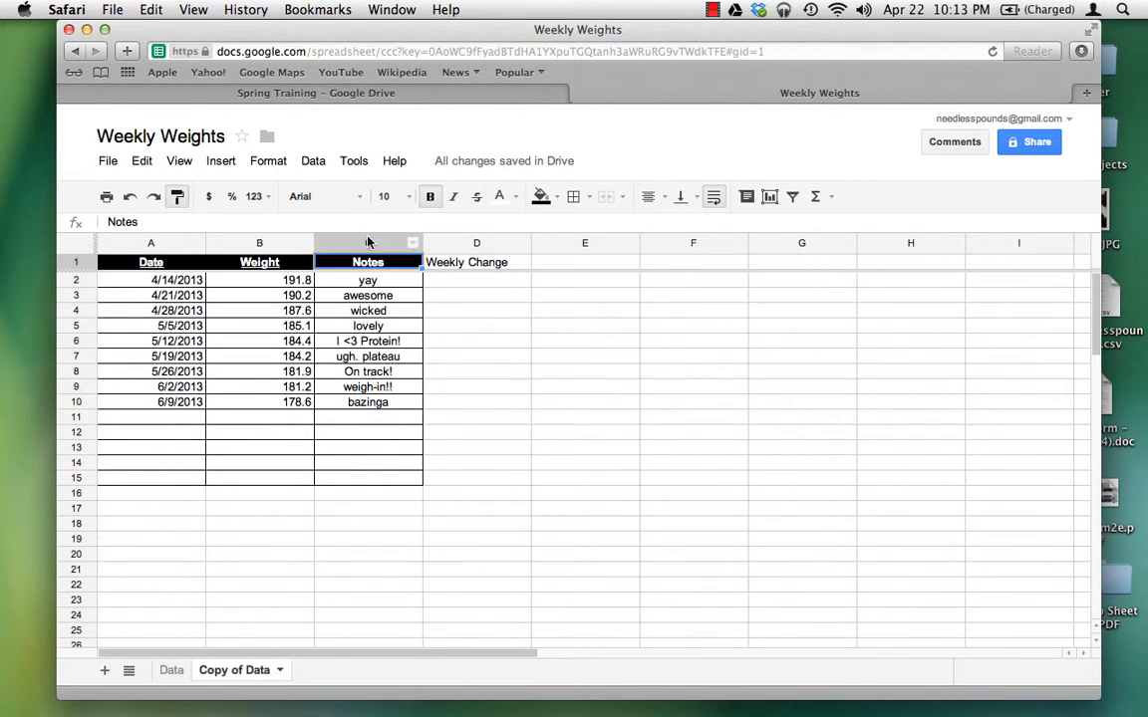
pyautogui.click(450, 265)
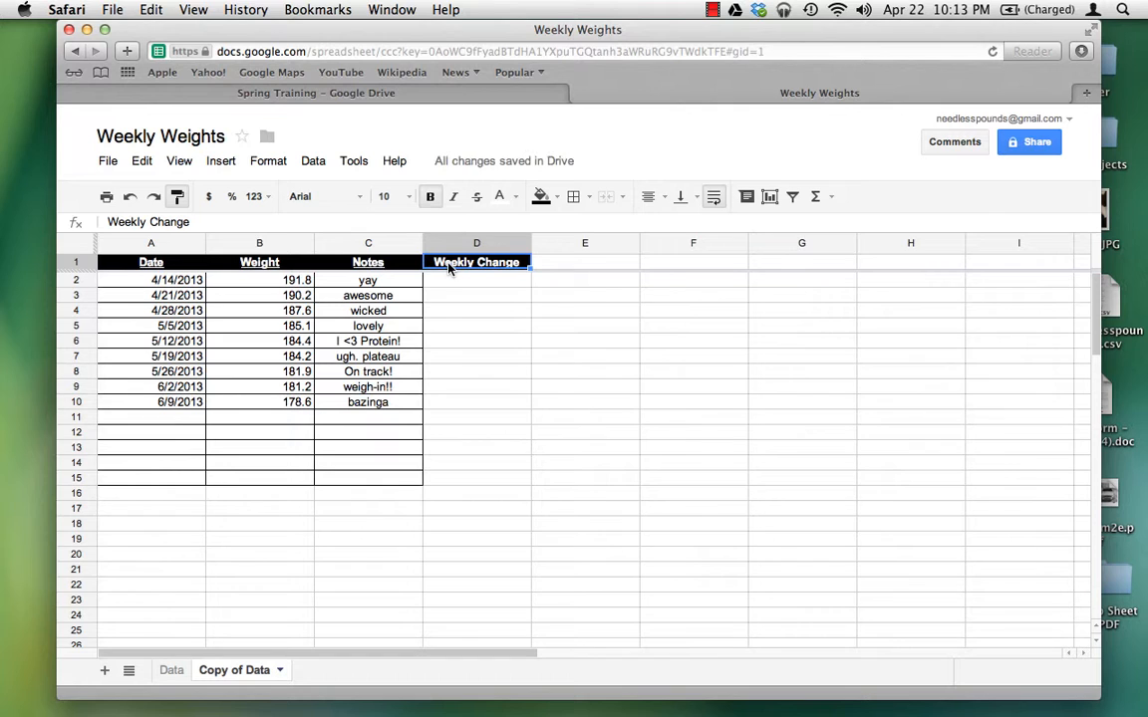
# Copy the formatting of the first note cell, C2, onto D2 in the Weekly Change column.
pyautogui.click(396, 283)
pyautogui.click(177, 196)
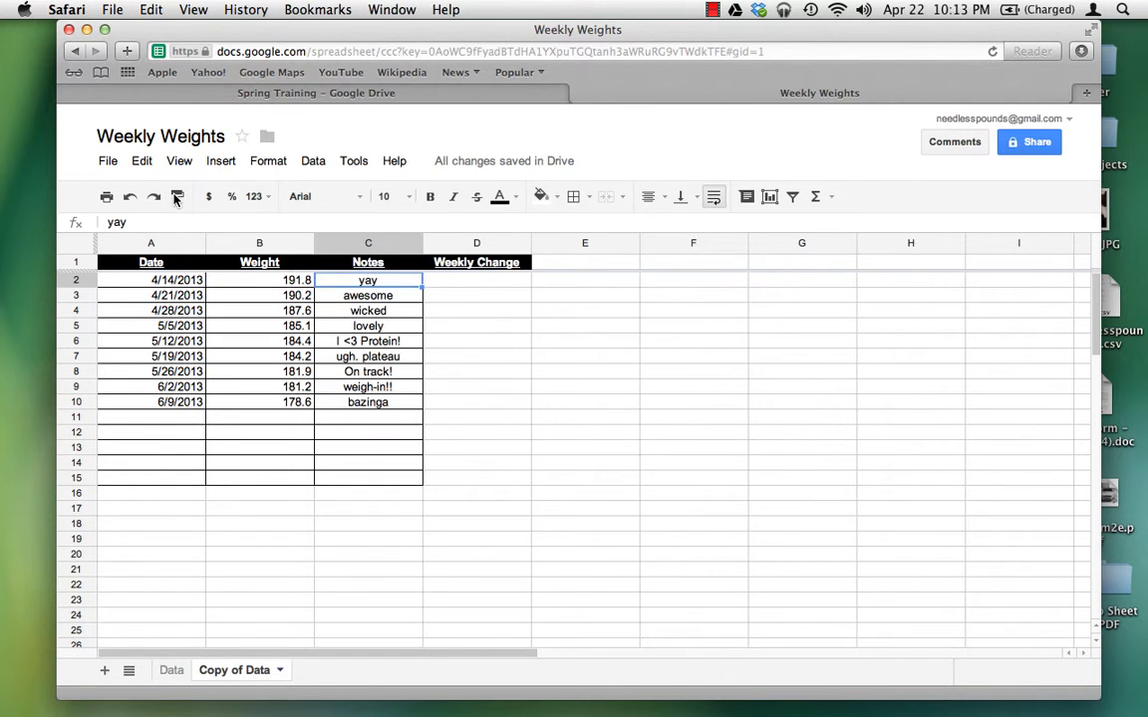
pyautogui.click(438, 291)
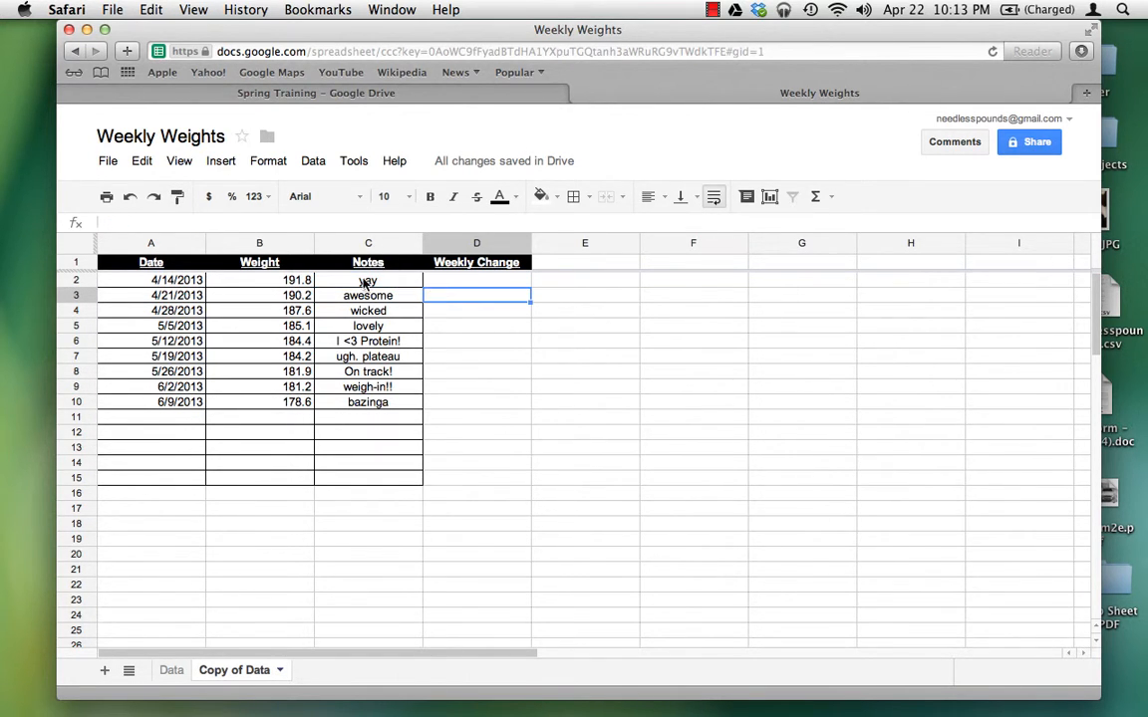
pyautogui.click(365, 282)
pyautogui.click(177, 196)
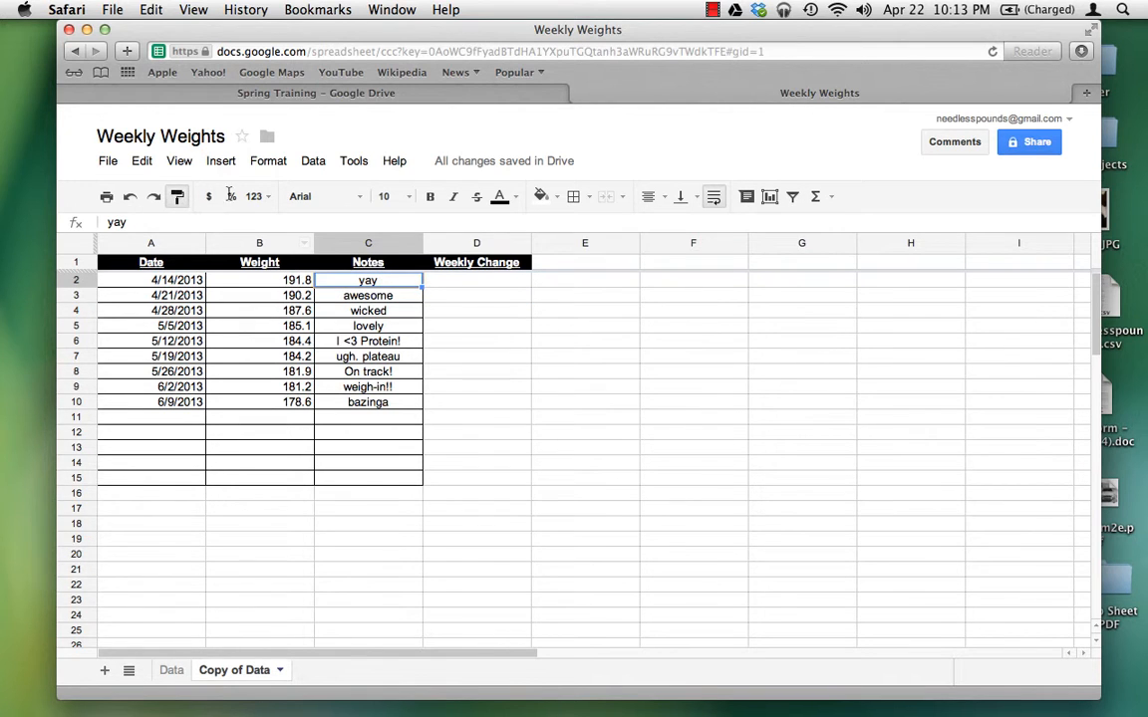
pyautogui.click(495, 287)
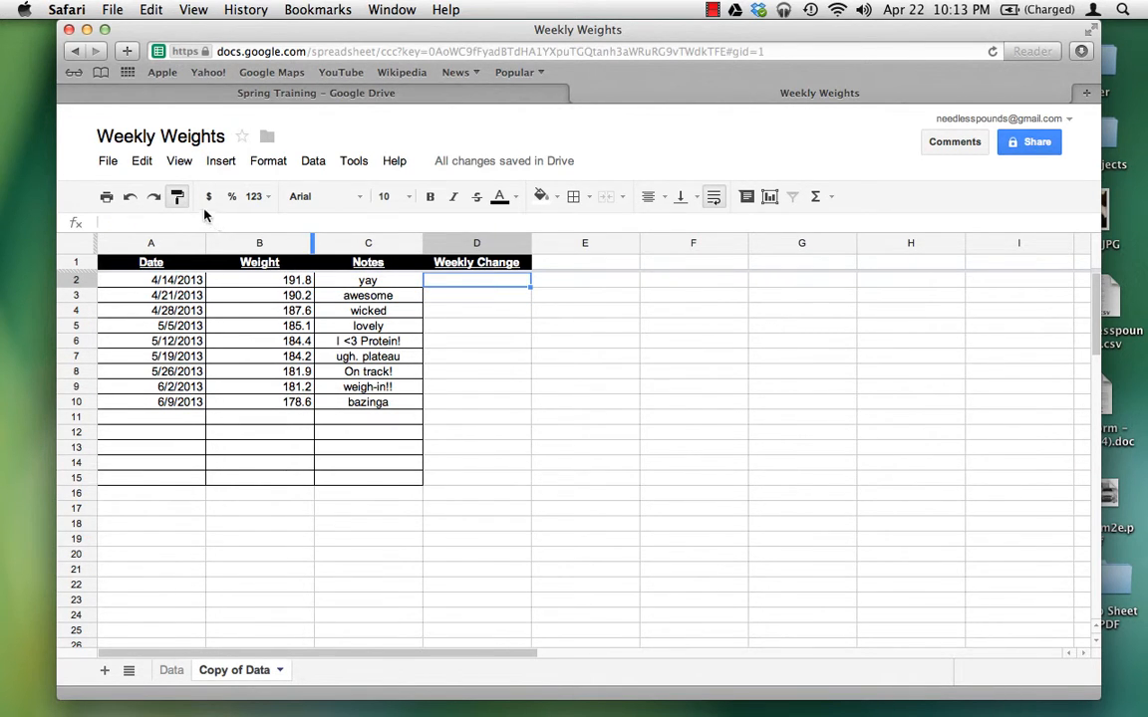
# Copy D2's formatting down the Weekly Change column to D3:D15.
pyautogui.click(416, 357)
pyautogui.click(447, 282)
pyautogui.moveTo(451, 294); pyautogui.dragTo(461, 375)
pyautogui.click(448, 280)
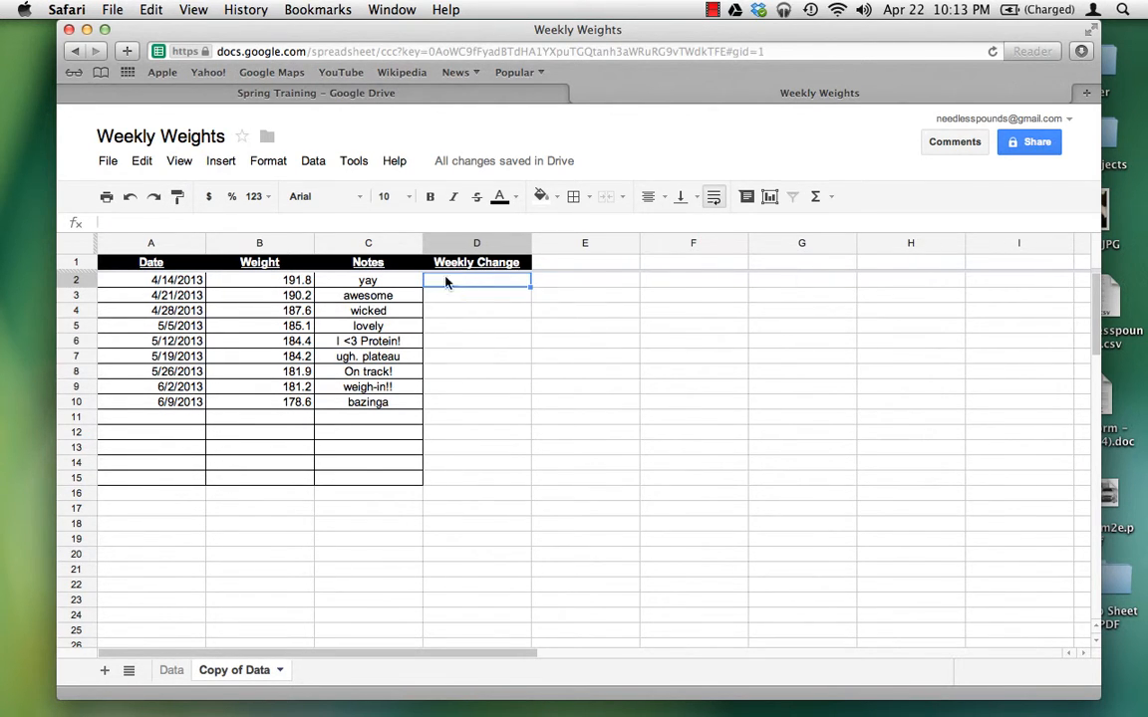
pyautogui.click(177, 197)
pyautogui.moveTo(472, 297); pyautogui.dragTo(475, 488)
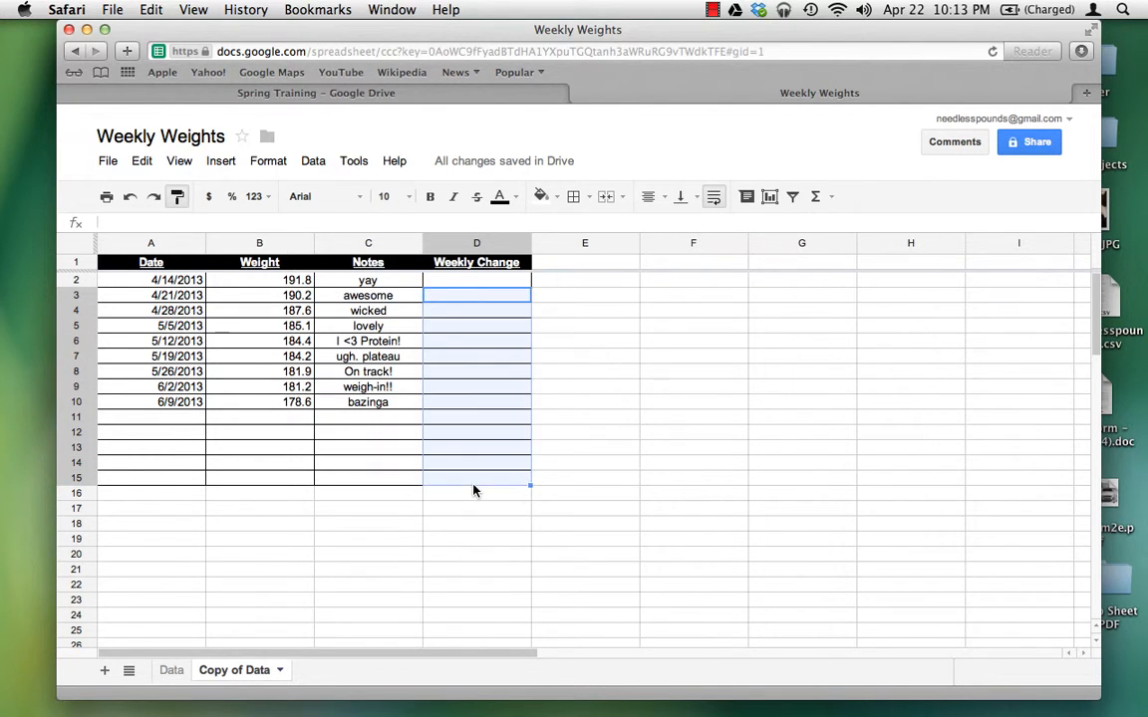
pyautogui.click(566, 445)
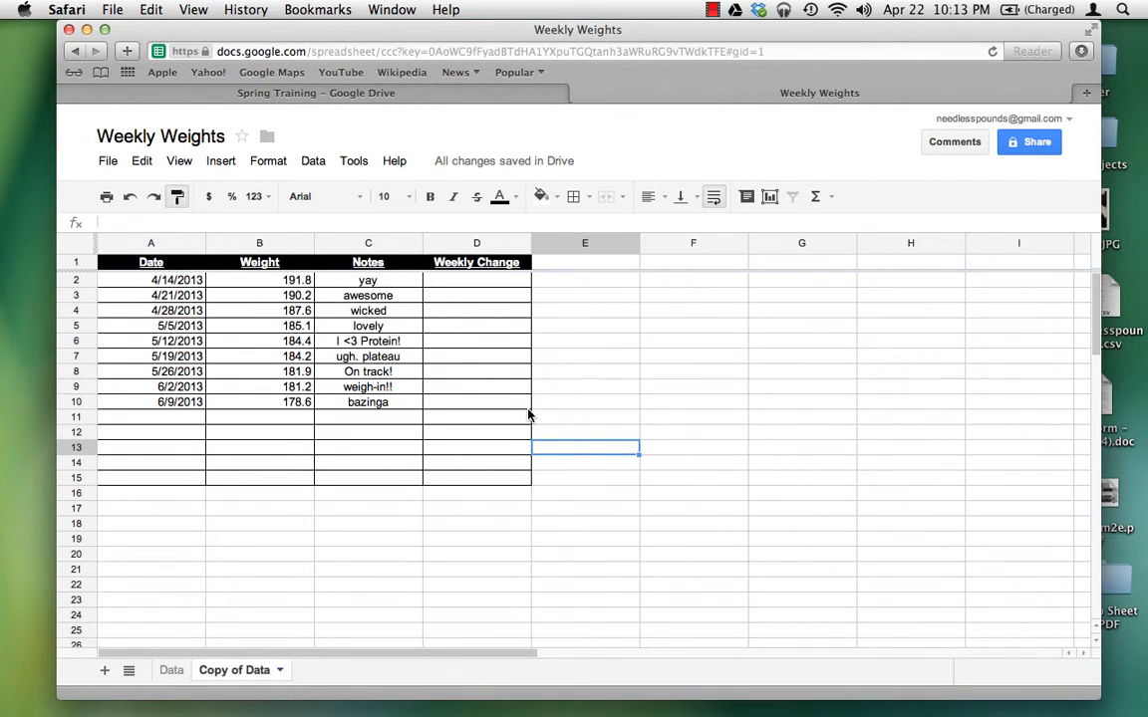
# Switch to the Calculator app and compute the first weekly change, 191.8 minus 190.2.
pyautogui.click(298, 299)
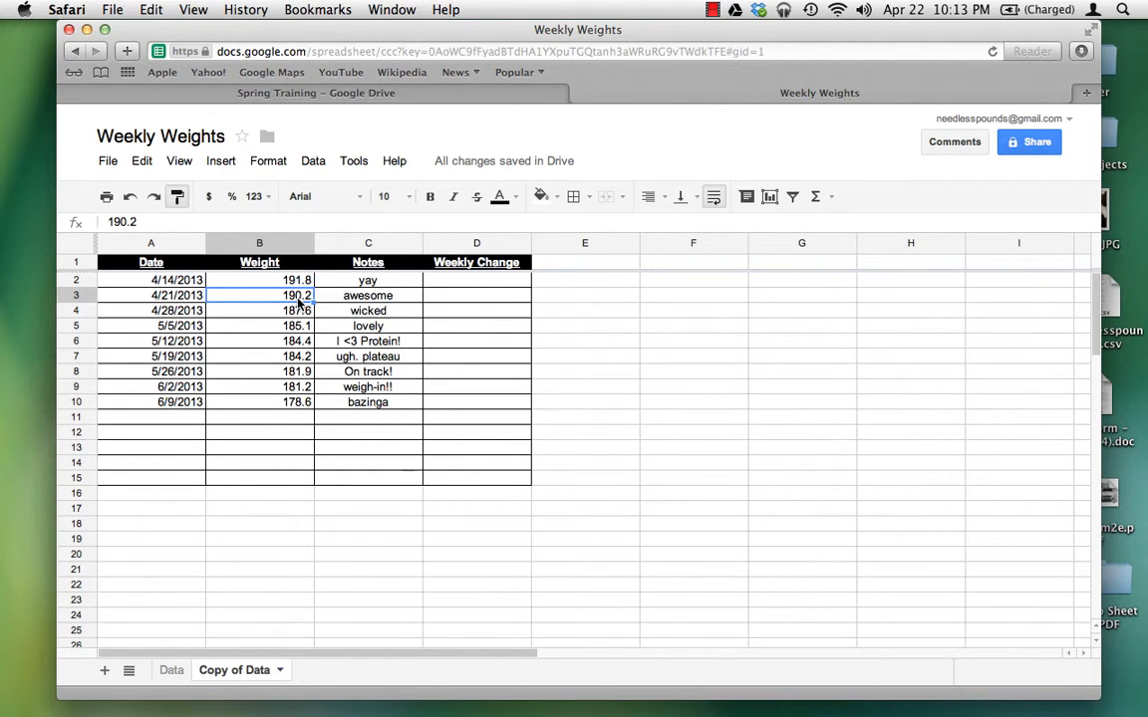
pyautogui.click(301, 284)
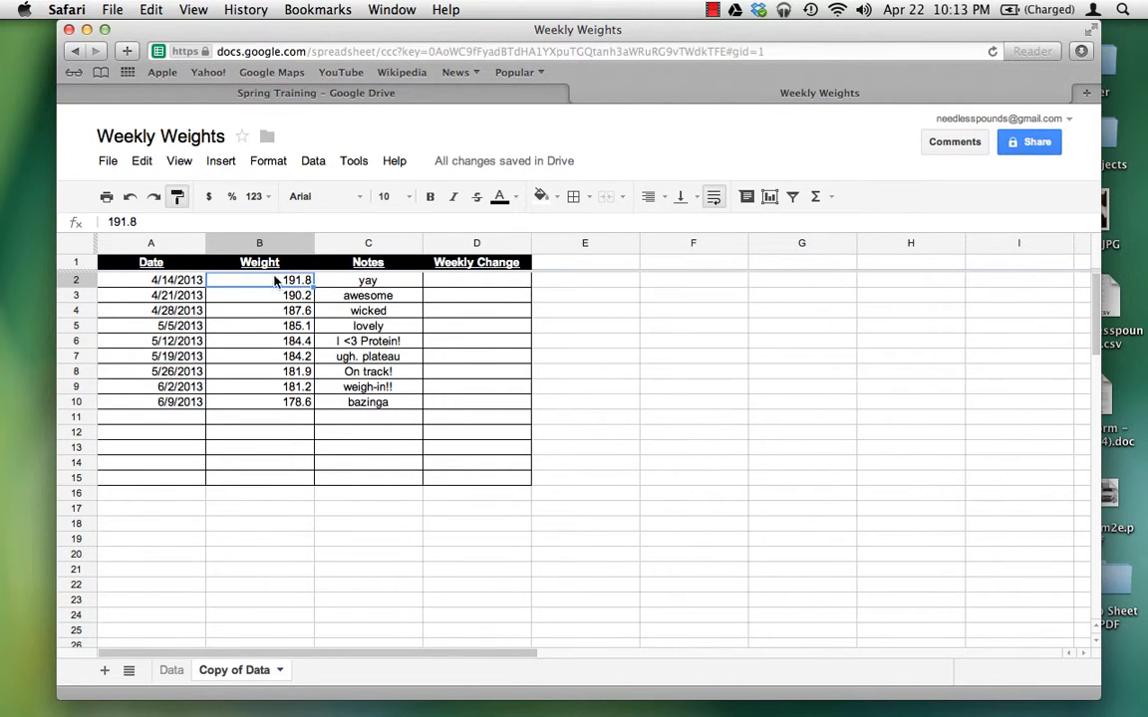
pyautogui.click(296, 297)
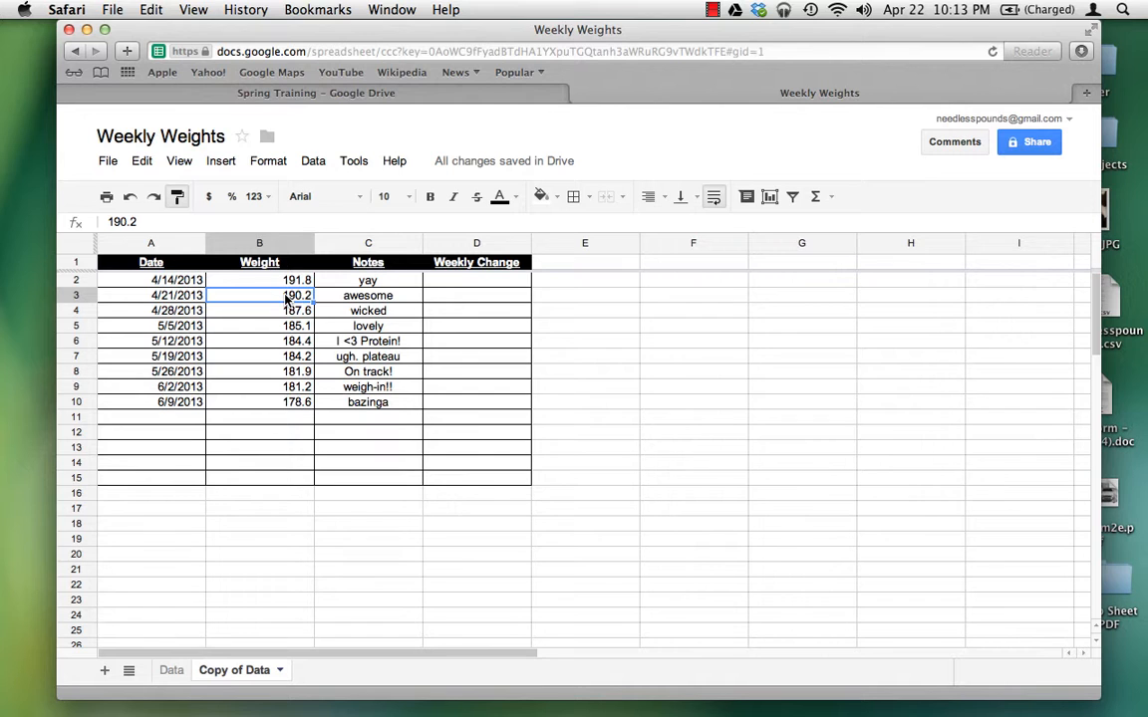
pyautogui.press('super+space')
pyautogui.write('cal')
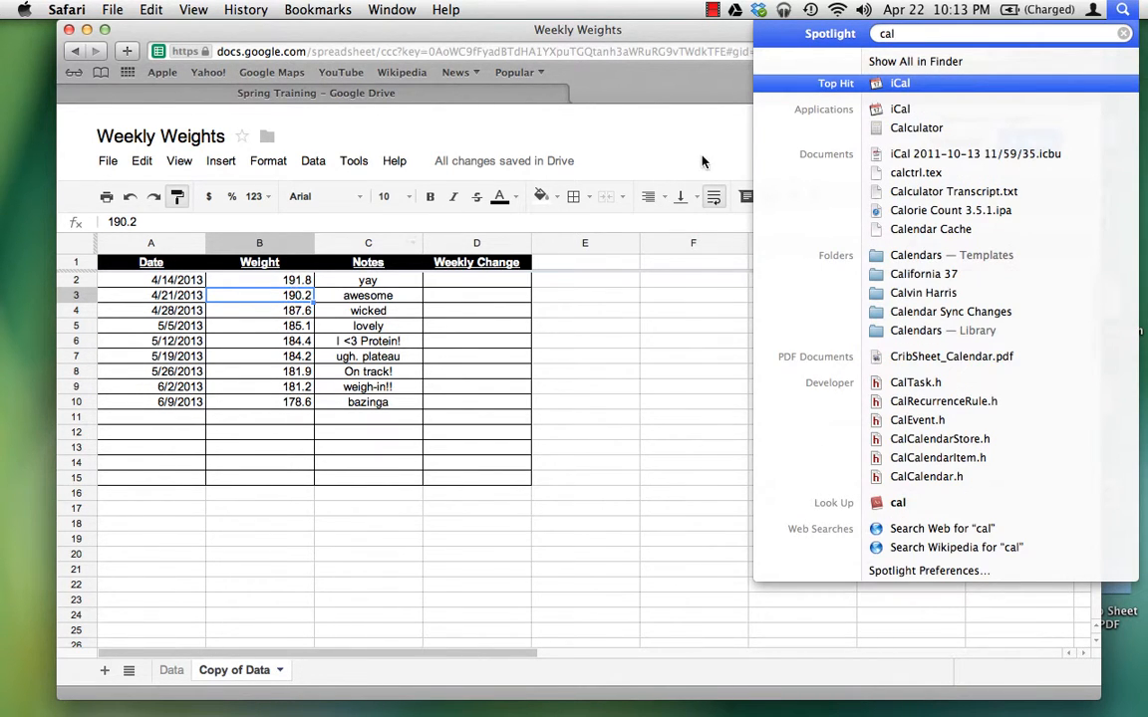
pyautogui.click(906, 129)
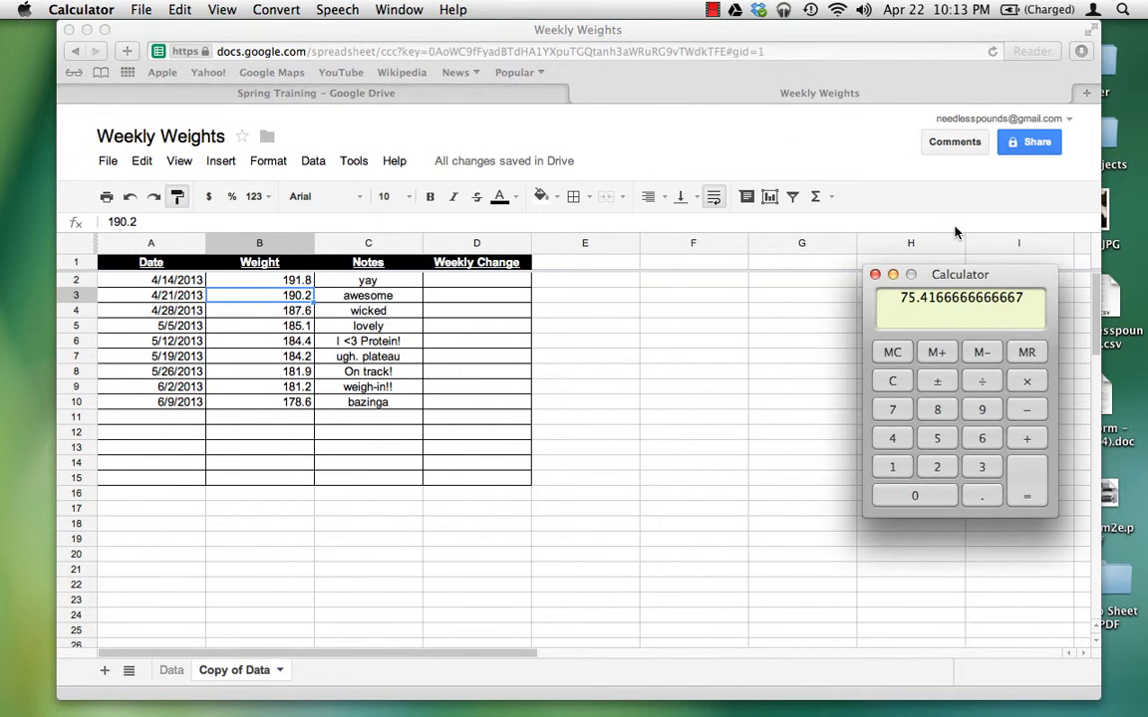
pyautogui.write('1')
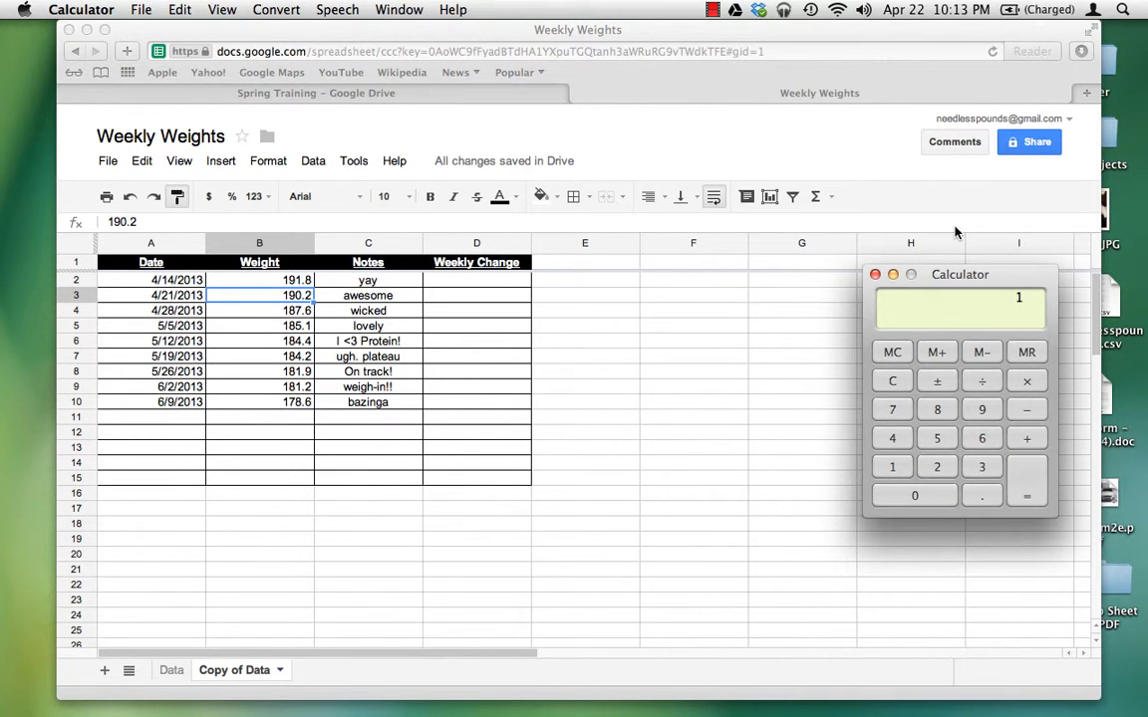
pyautogui.write('91.8')
pyautogui.press('-')
pyautogui.write('190.2')
pyautogui.press('Return')
# Compute the second weekly change, 190.2 minus 187.6, and close Calculator.
pyautogui.write('190.2')
pyautogui.press('-')
pyautogui.write('187.6')
pyautogui.press('Return')
pyautogui.click(876, 275)
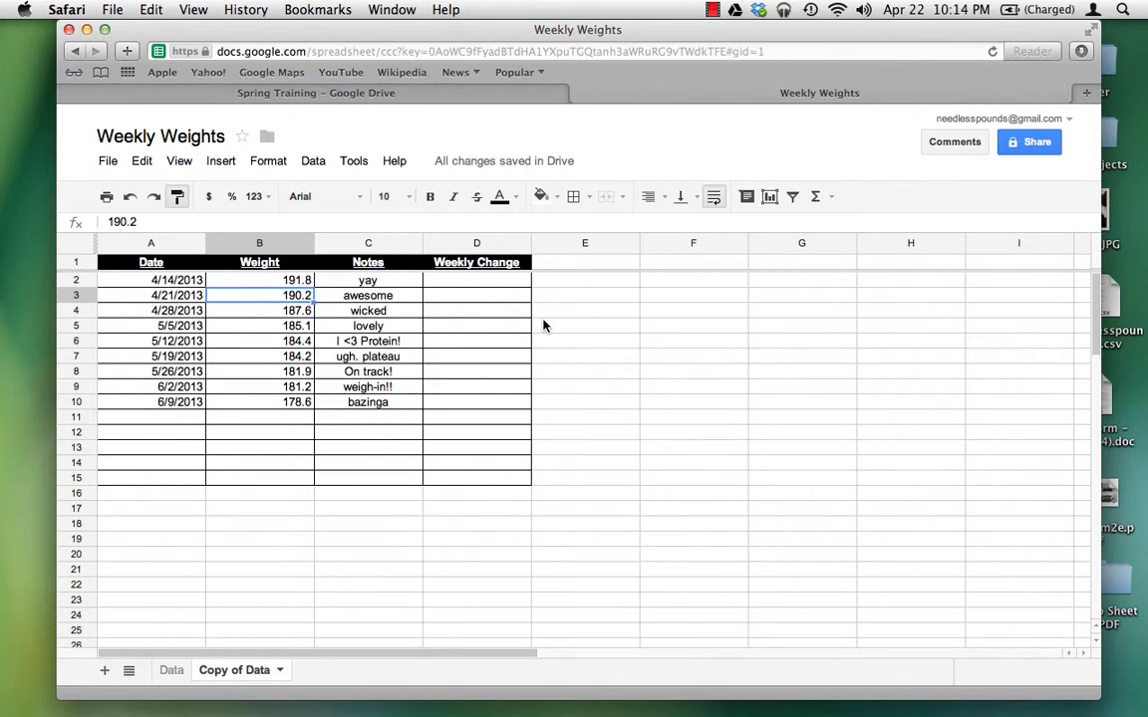
pyautogui.click(495, 299)
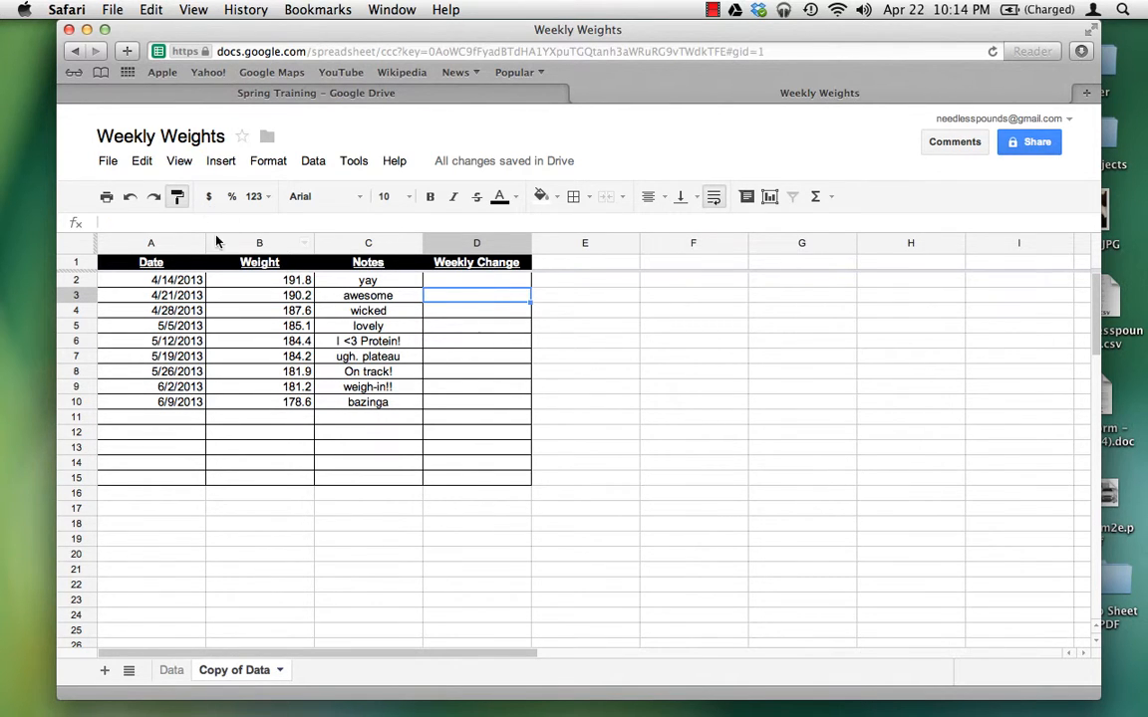
pyautogui.click(299, 296)
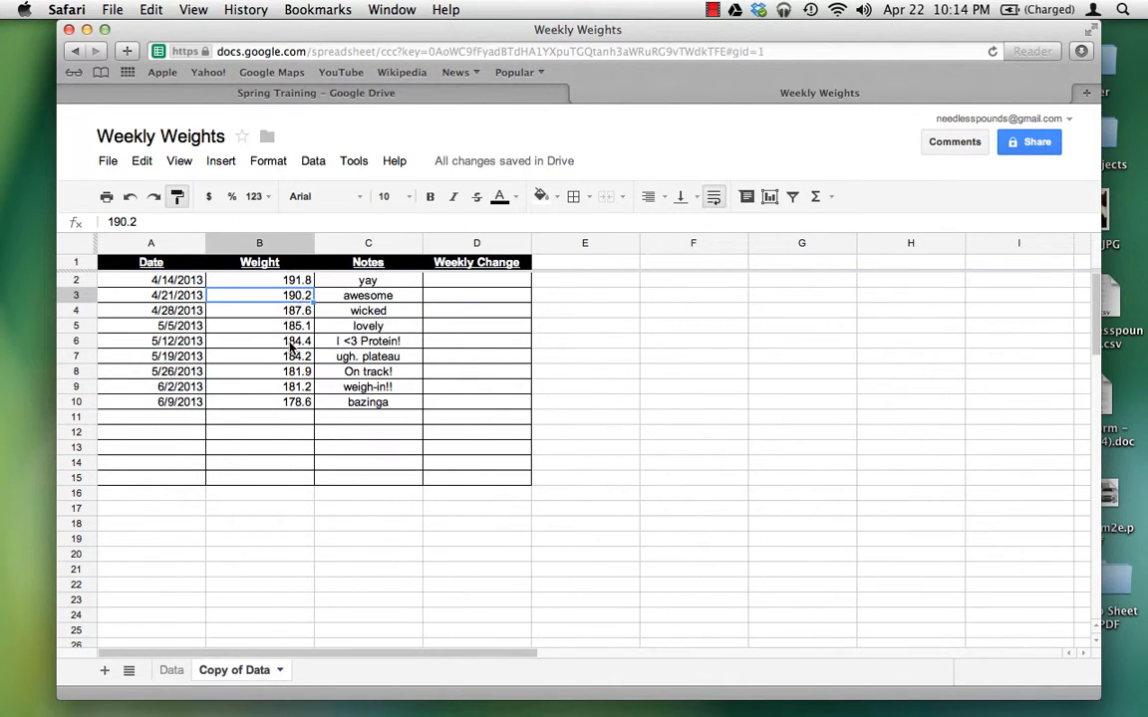
pyautogui.click(294, 371)
pyautogui.click(457, 371)
pyautogui.click(282, 295)
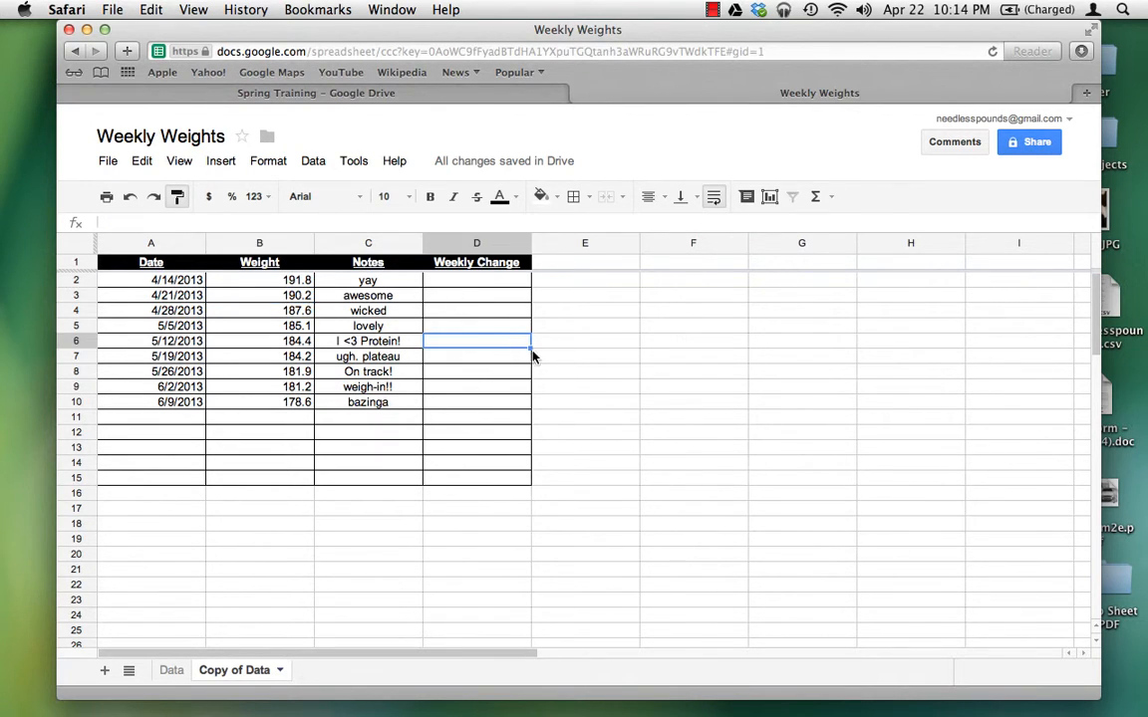
pyautogui.click(588, 394)
# Enter the sample formula =5+5 in D3 of the Weekly Change column.
pyautogui.click(478, 303)
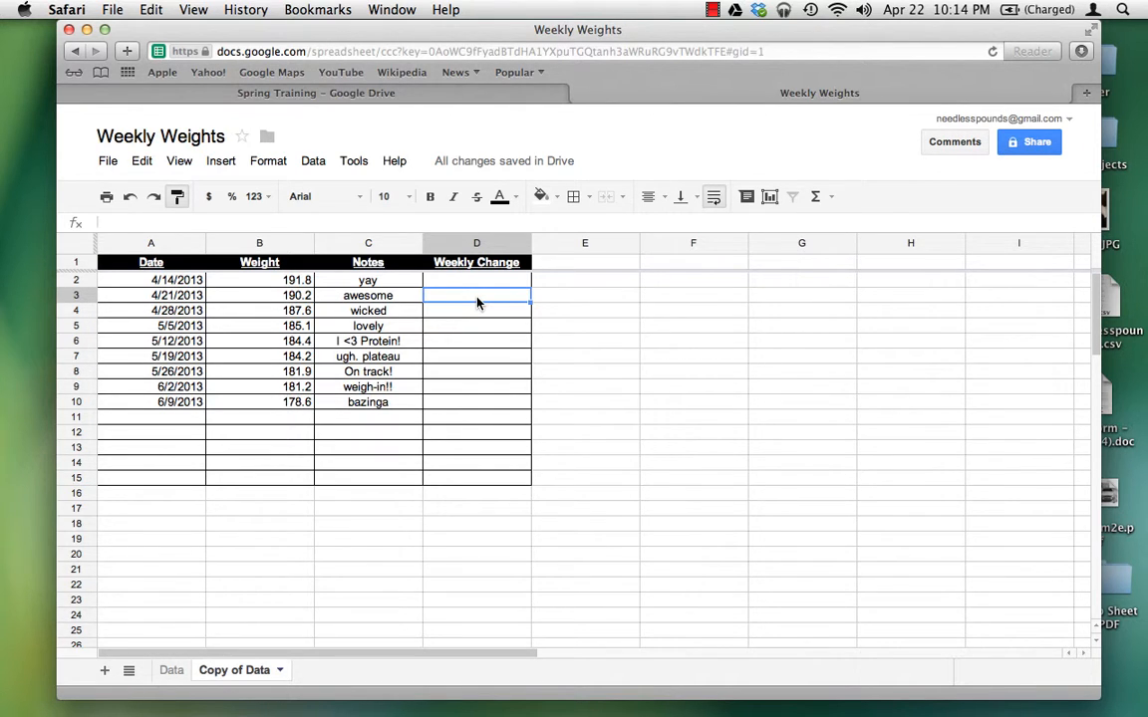
pyautogui.write('=')
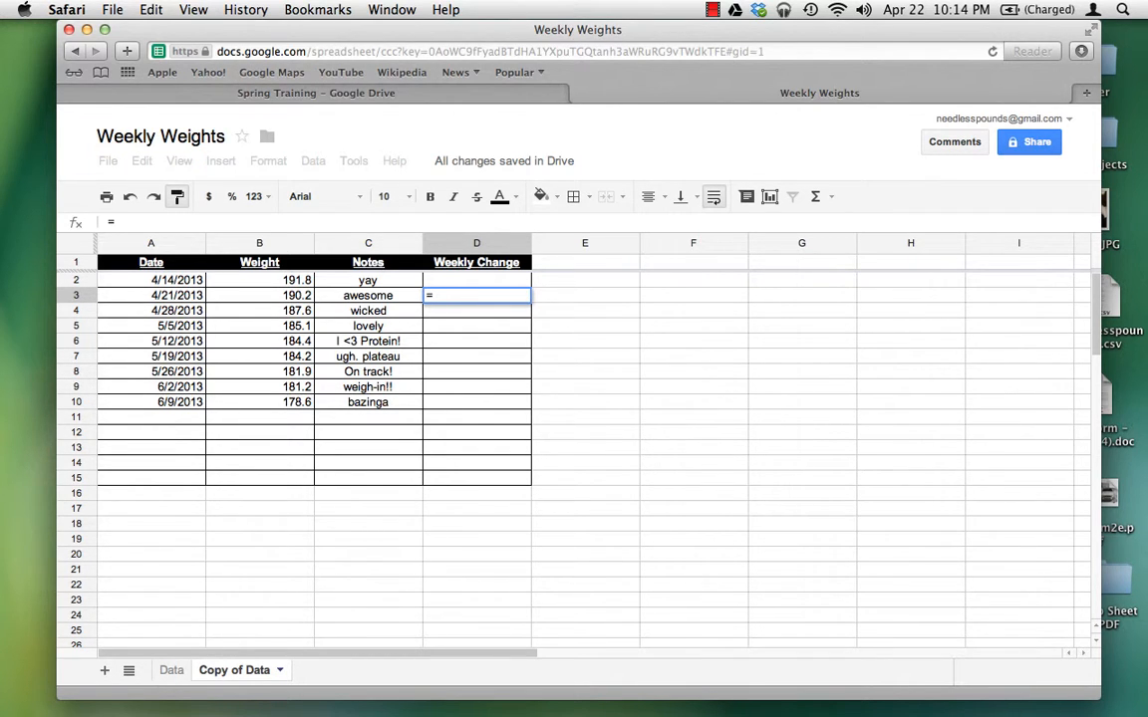
pyautogui.write('5_5')
pyautogui.press('BackSpace')
pyautogui.press('BackSpace')
pyautogui.write('+5')
pyautogui.press('Return')
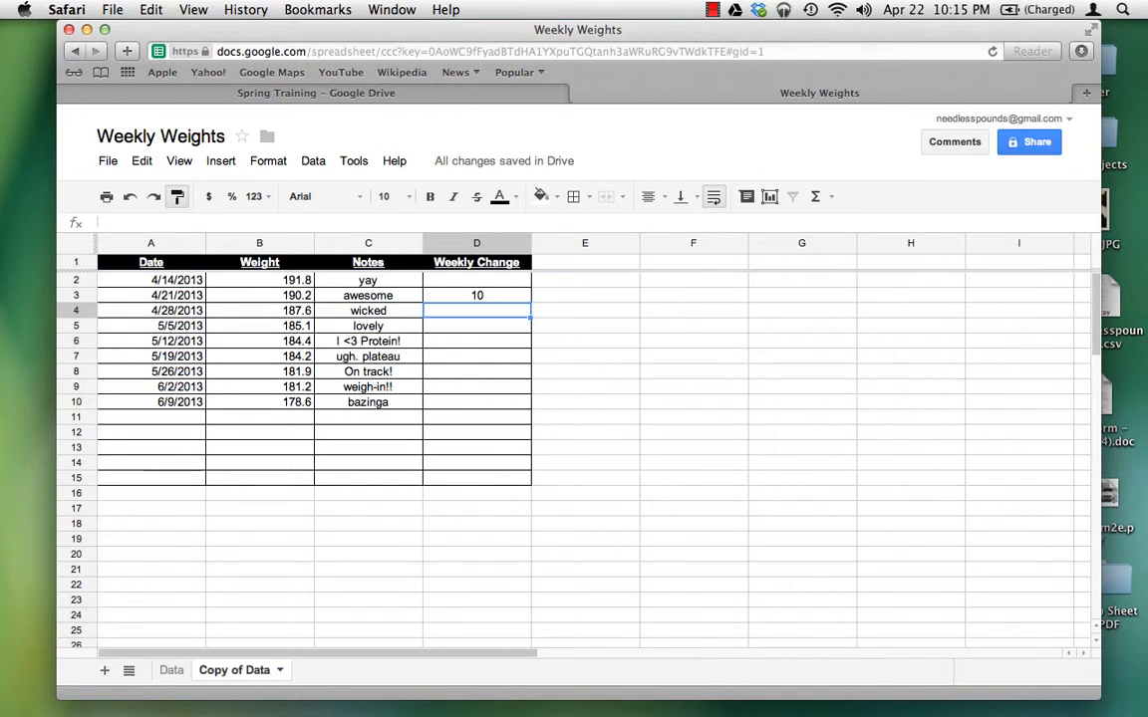
# Replace D3's content with the sample cell-reference formula =B3+100, and clear the cell.
pyautogui.press('Up')
pyautogui.write('=')
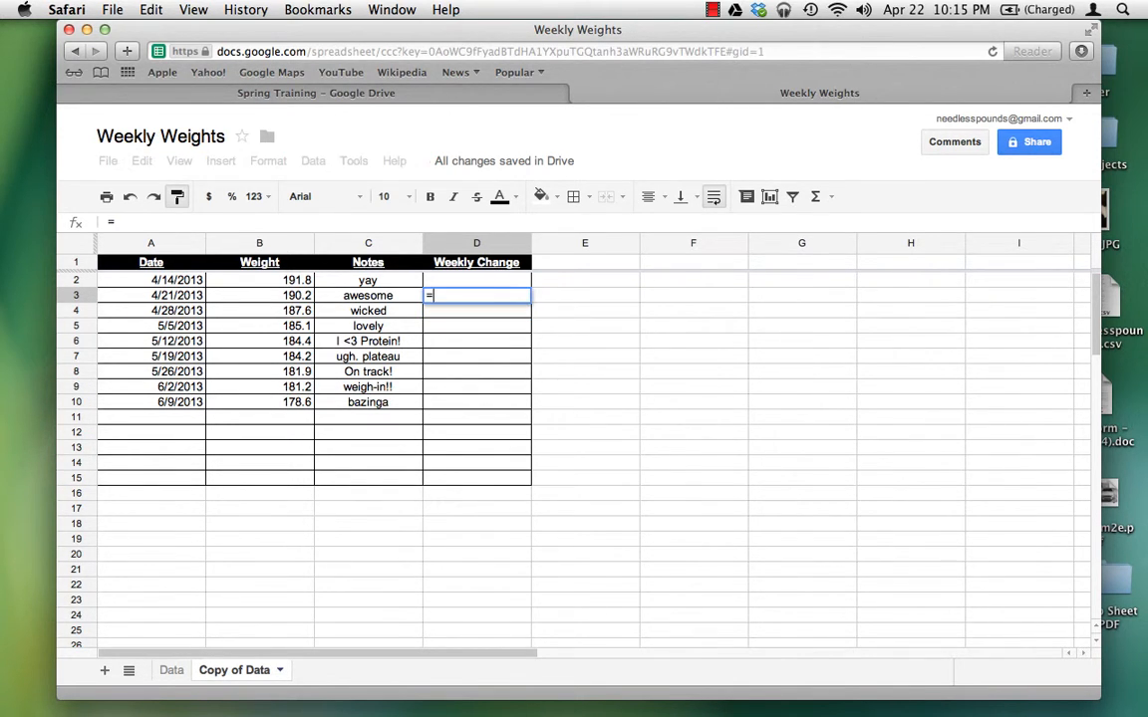
pyautogui.click(306, 300)
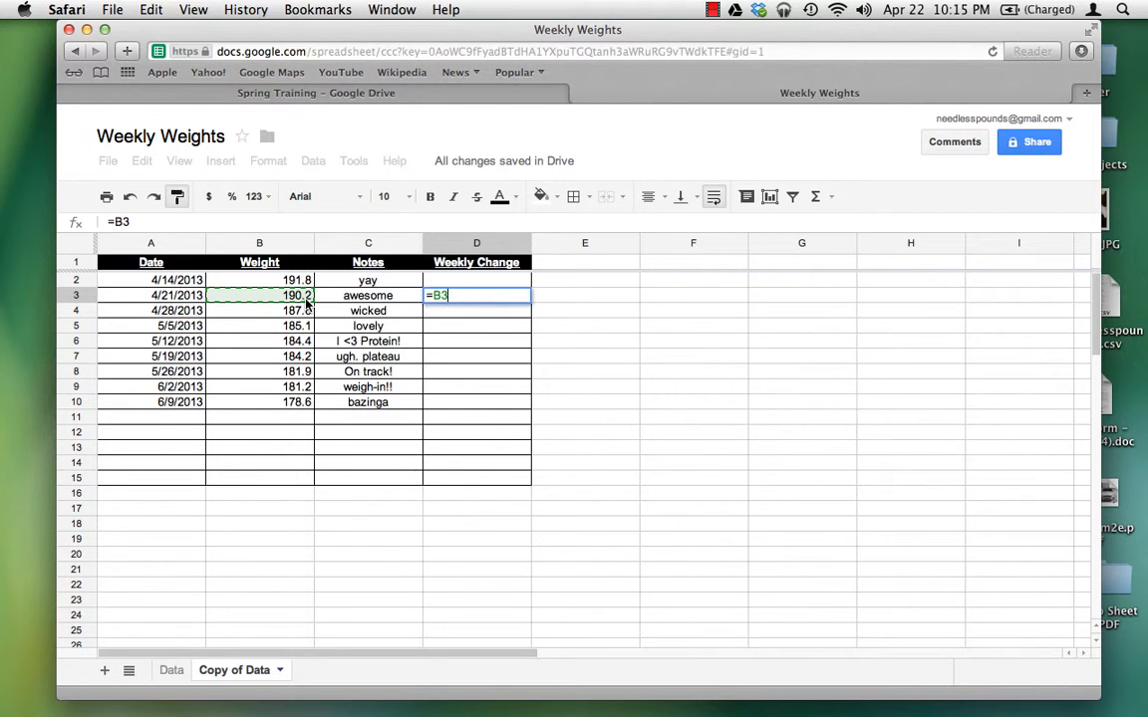
pyautogui.write('+100')
pyautogui.press('Return')
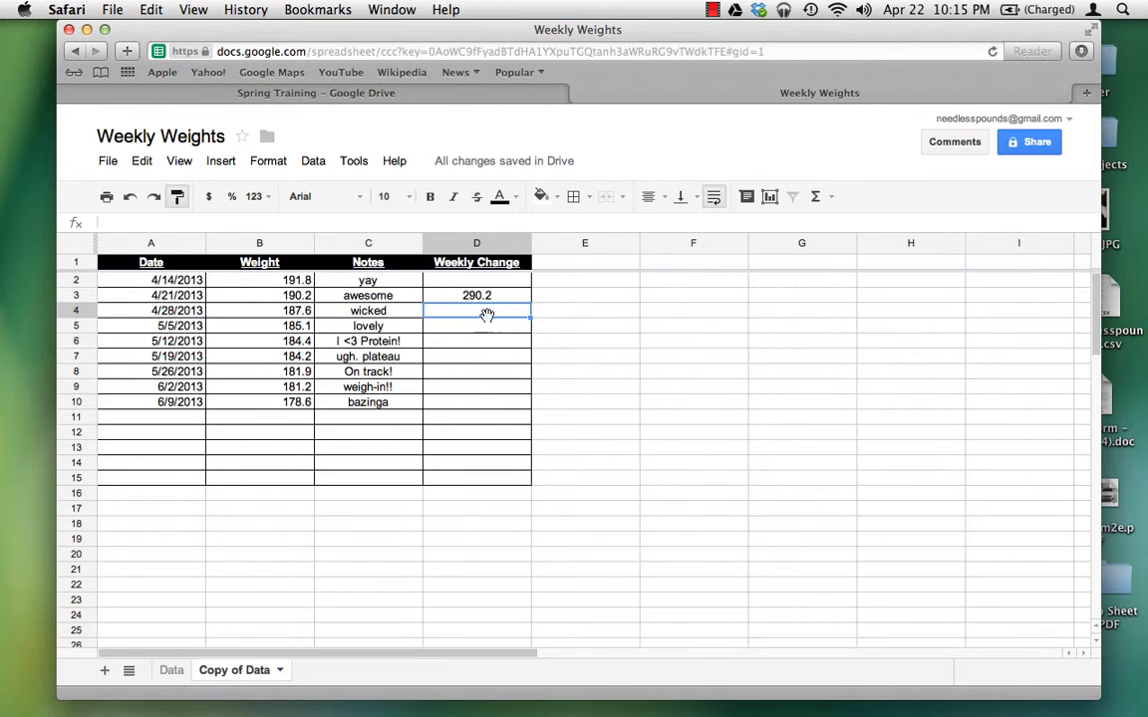
pyautogui.click(494, 294)
pyautogui.press('BackSpace')
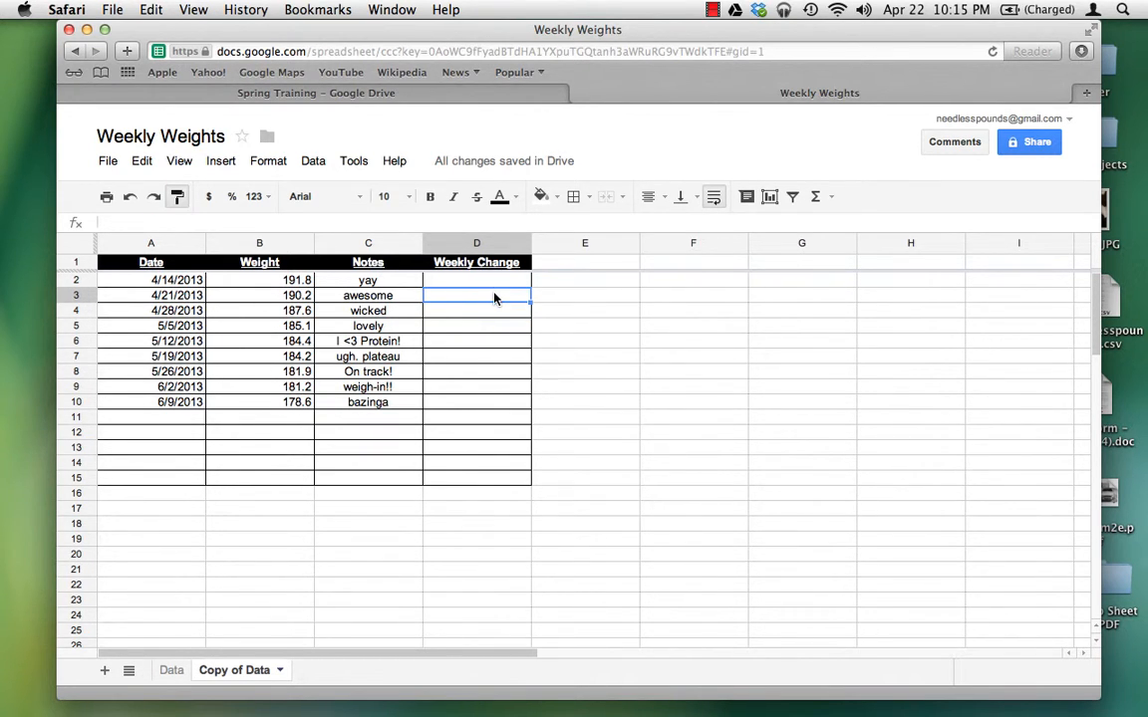
# Calculate the first weekly change in D3 with the formula =B2-B3.
pyautogui.write('=')
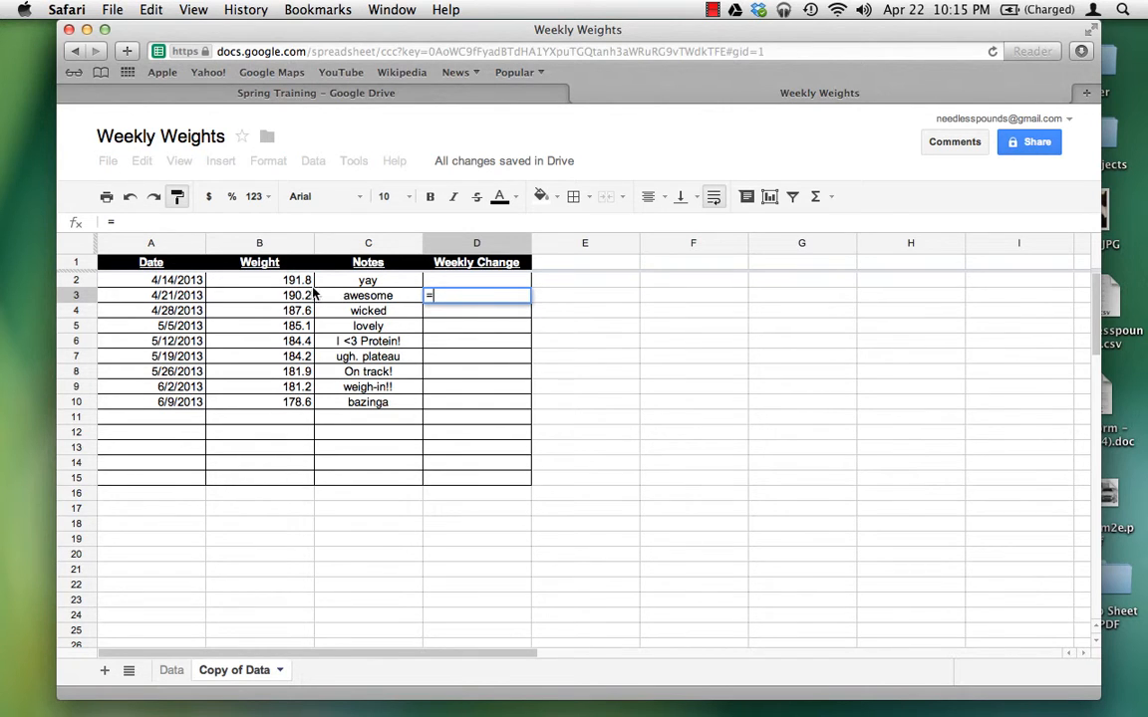
pyautogui.click(302, 282)
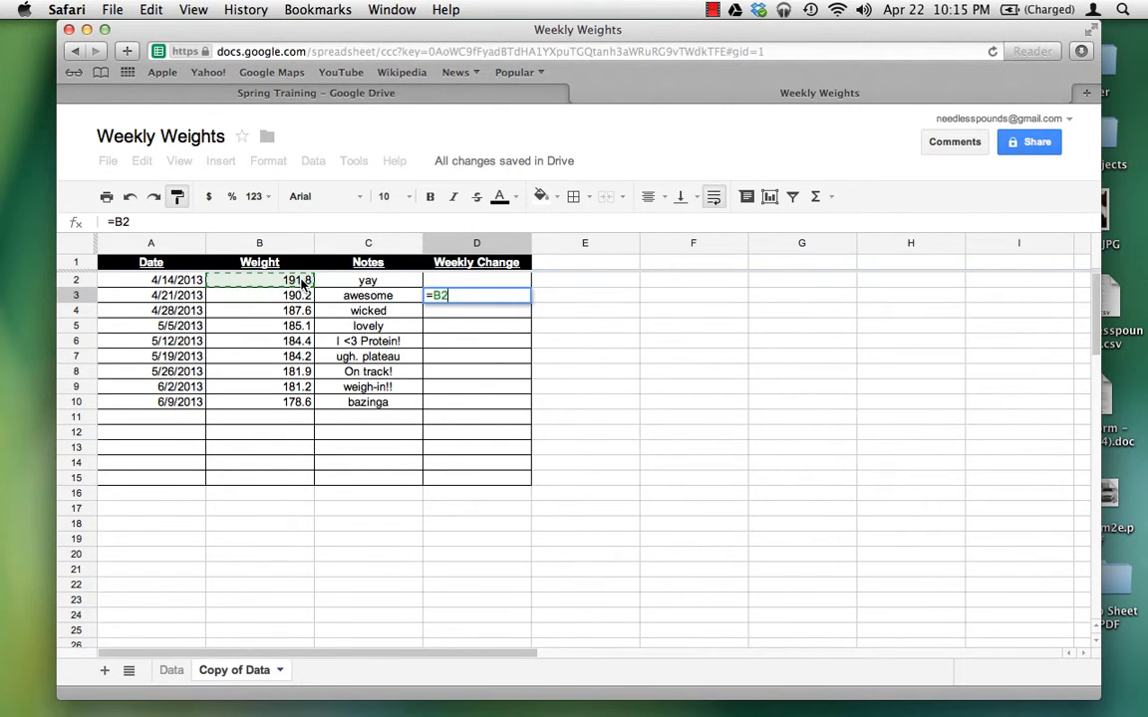
pyautogui.write('-')
pyautogui.click(272, 298)
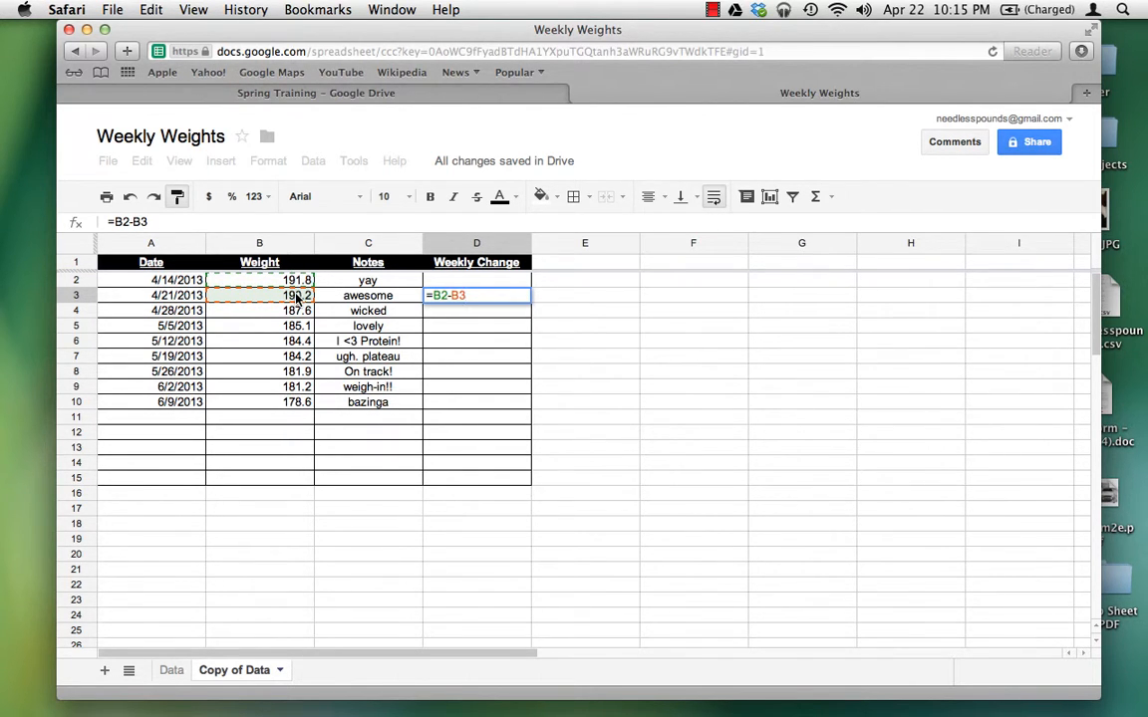
pyautogui.press('Return')
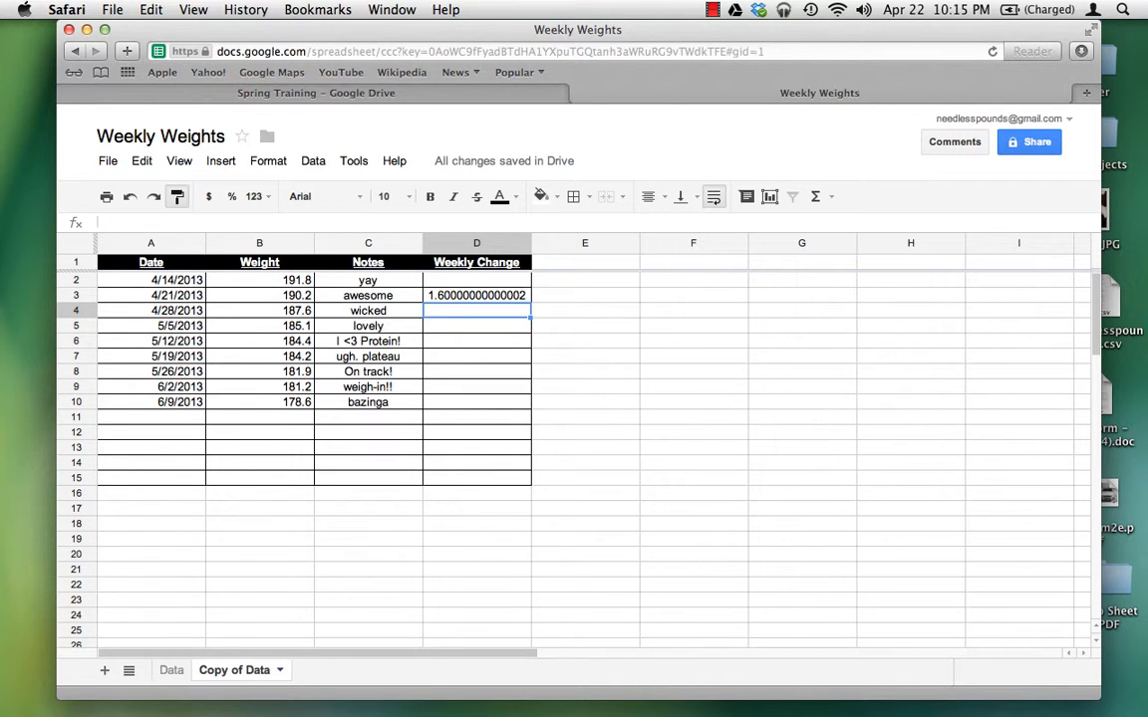
# Apply a custom number format with 1 decimal place to the whole Weekly Change column D.
pyautogui.click(462, 297)
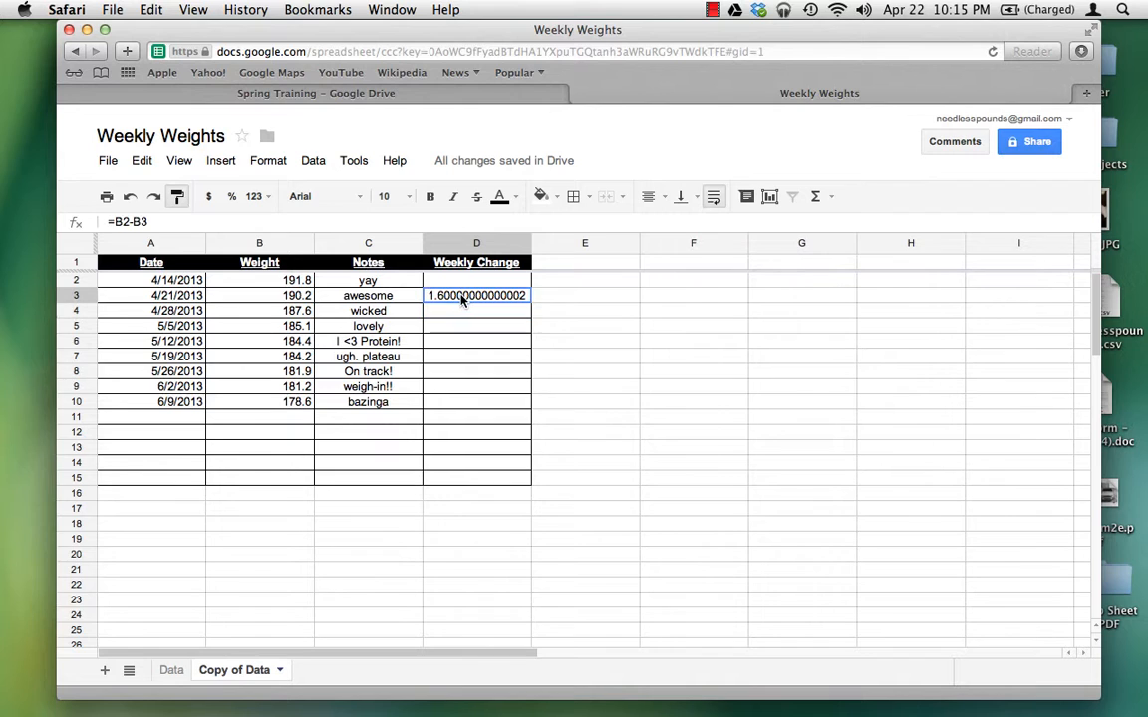
pyautogui.click(476, 243)
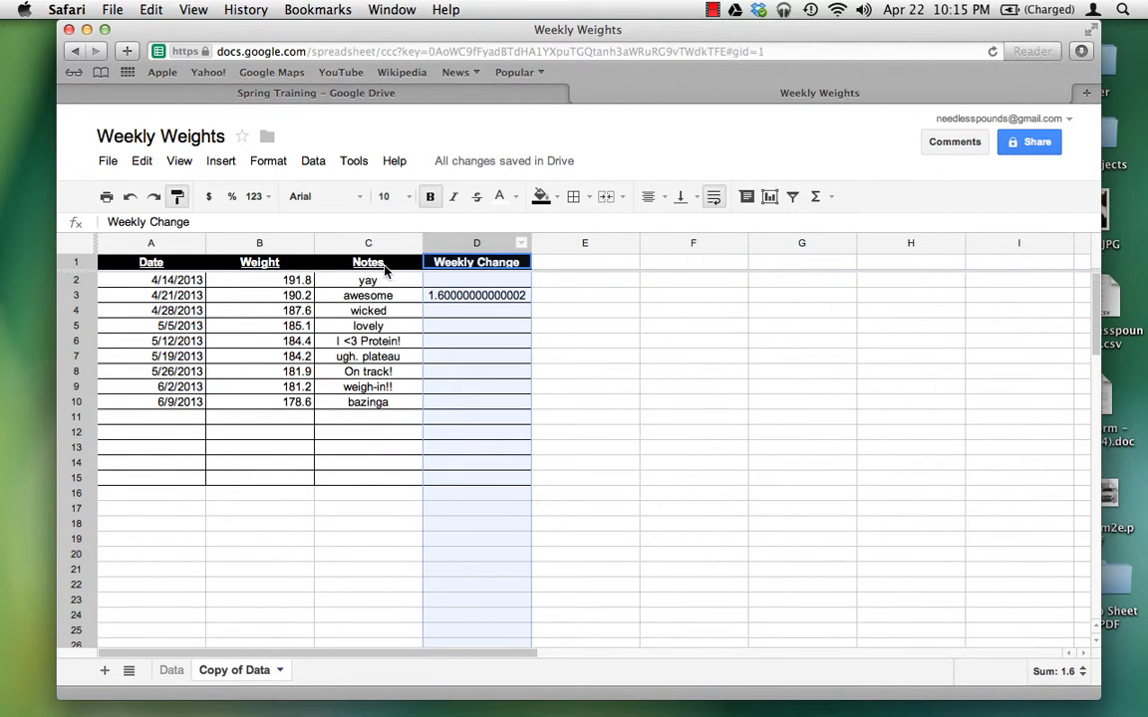
pyautogui.click(266, 198)
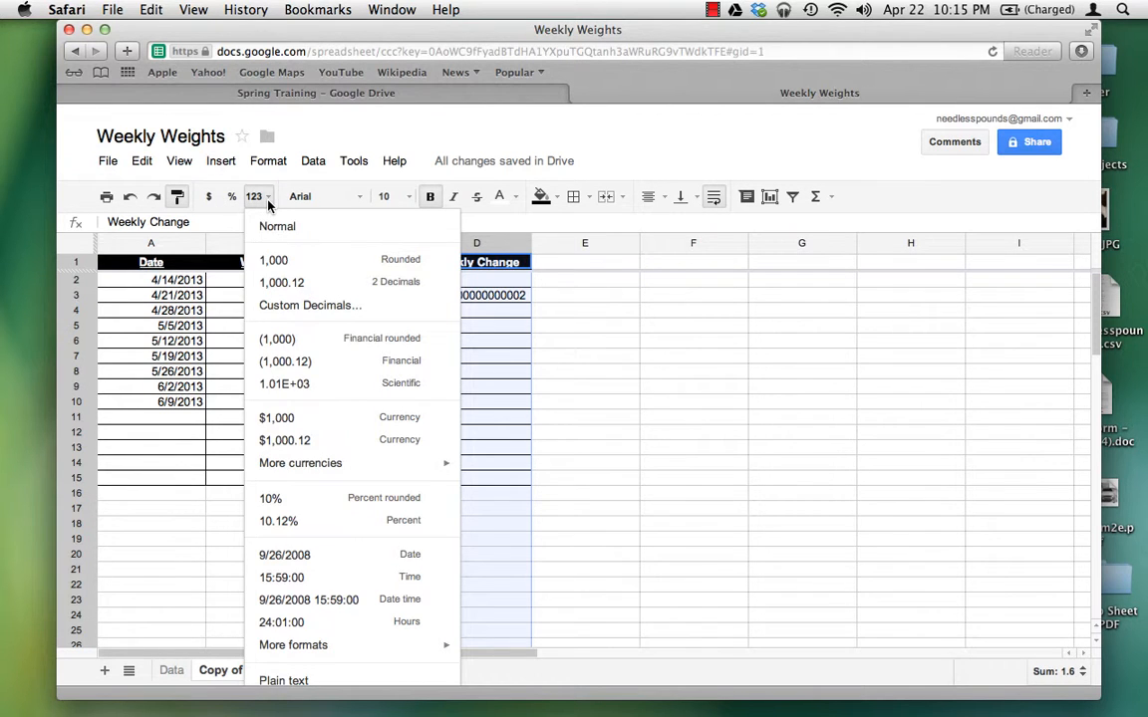
pyautogui.click(288, 306)
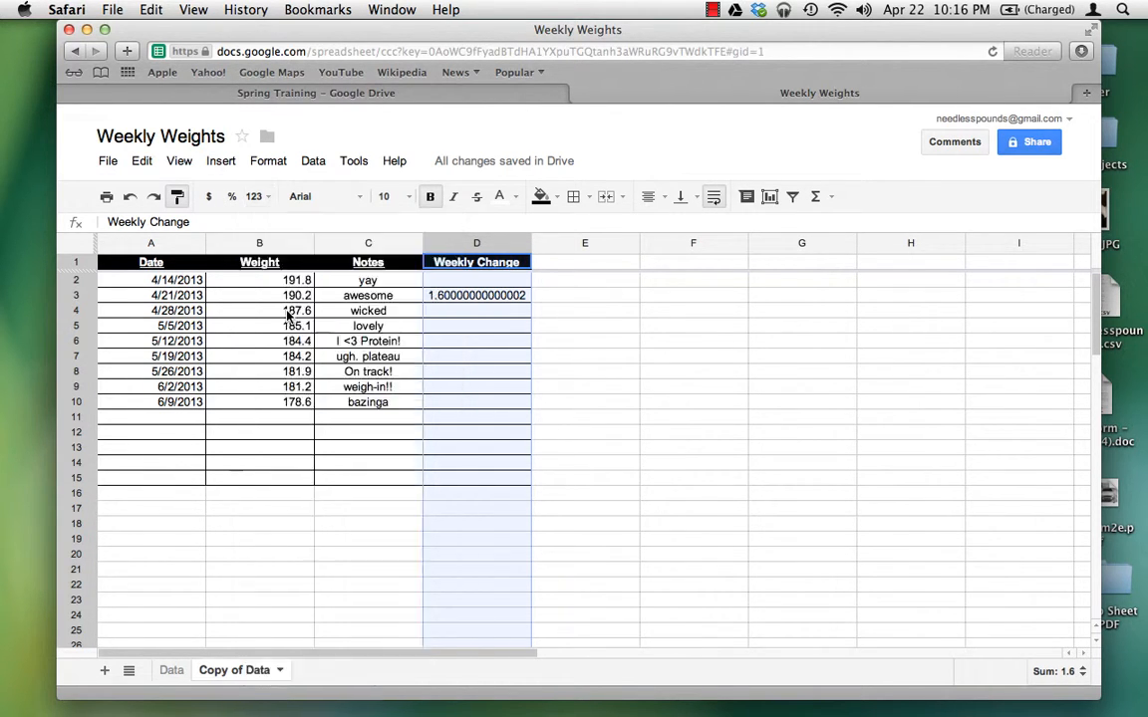
pyautogui.write('1')
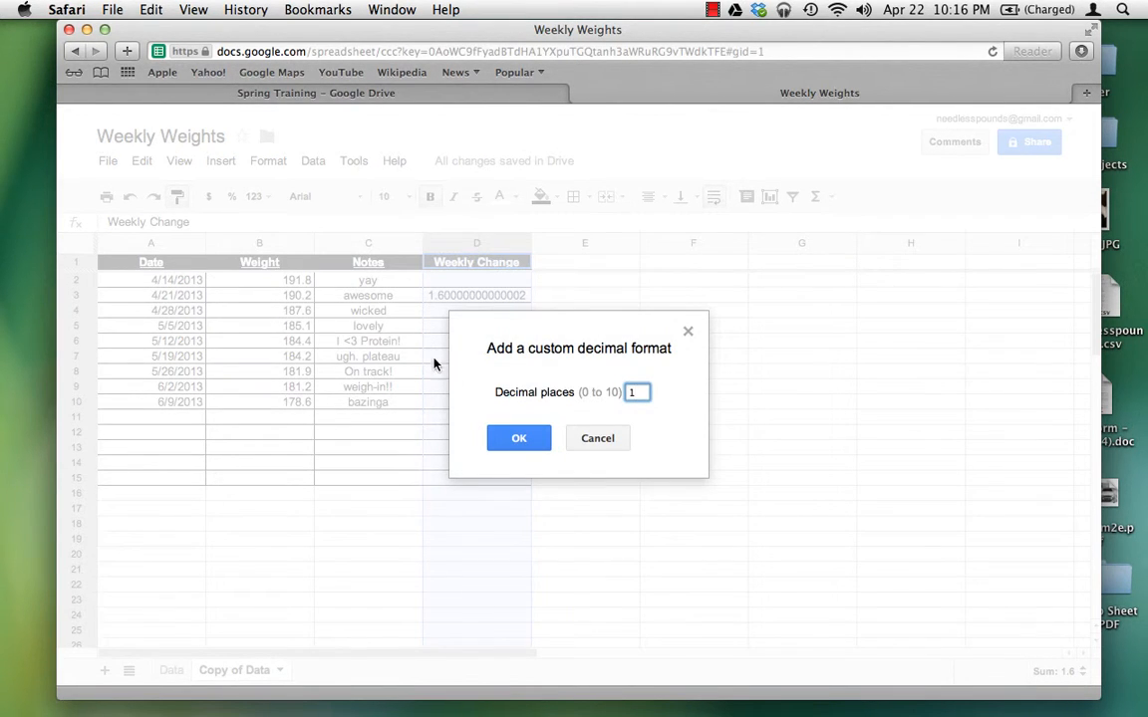
pyautogui.click(509, 442)
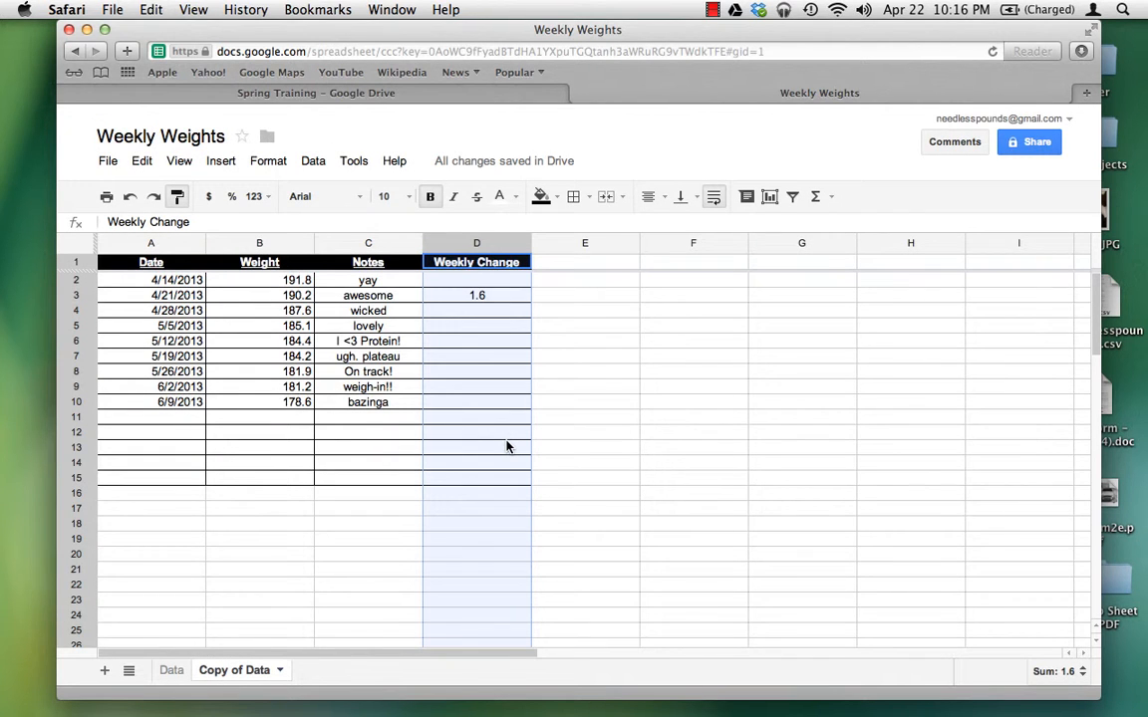
# Calculate the second weekly change in D4 with the formula =B3-B4.
pyautogui.click(496, 313)
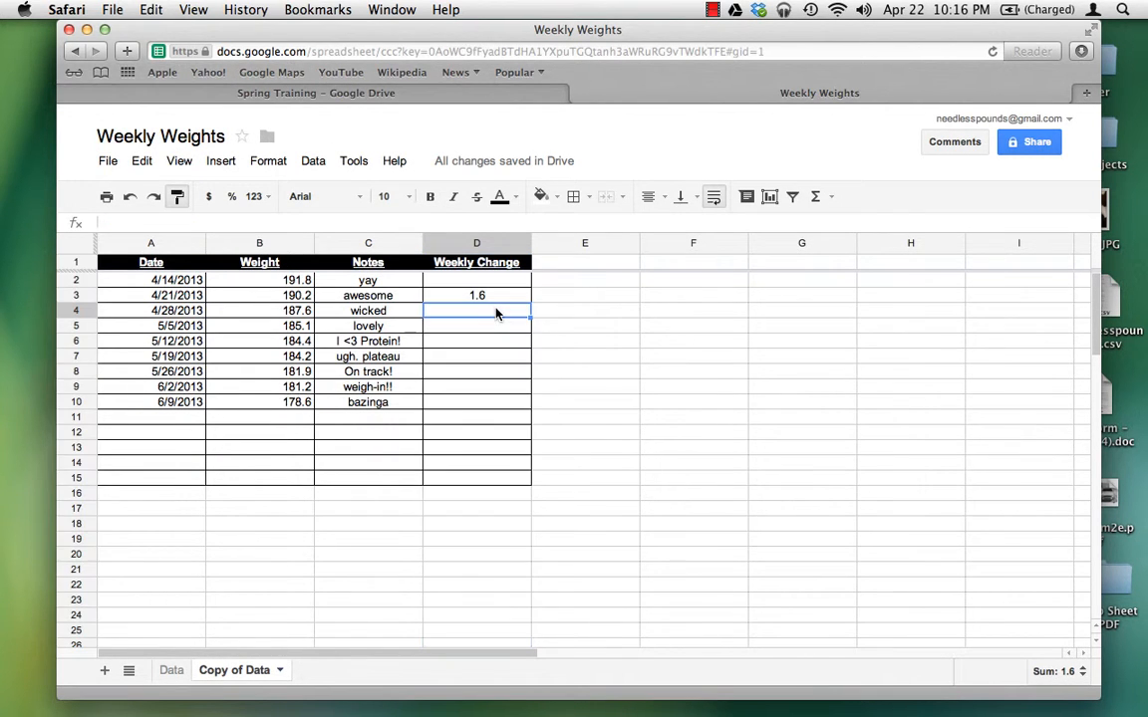
pyautogui.write('=')
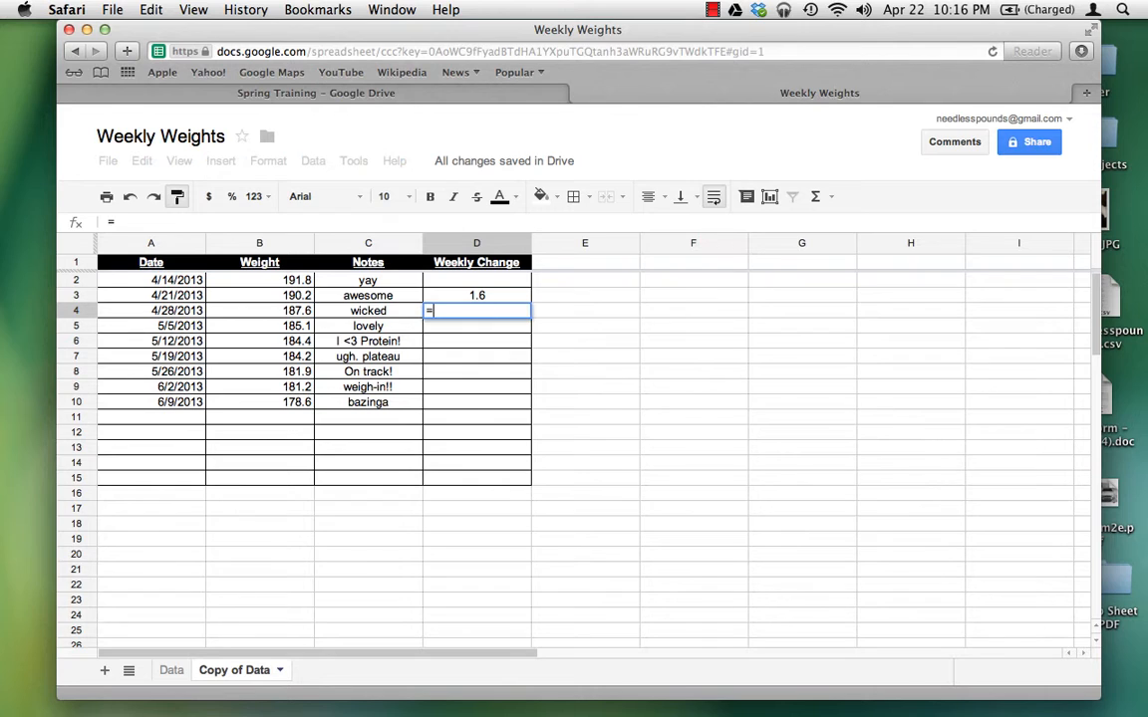
pyautogui.click(295, 299)
pyautogui.write('-')
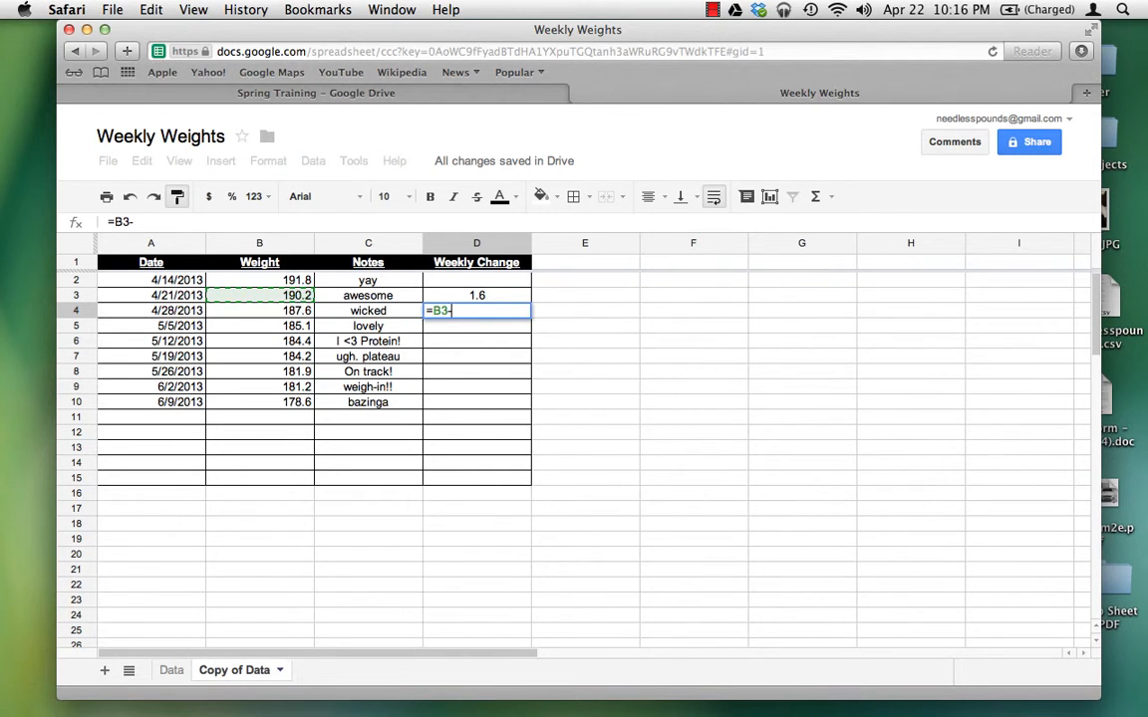
pyautogui.click(267, 310)
pyautogui.press('Return')
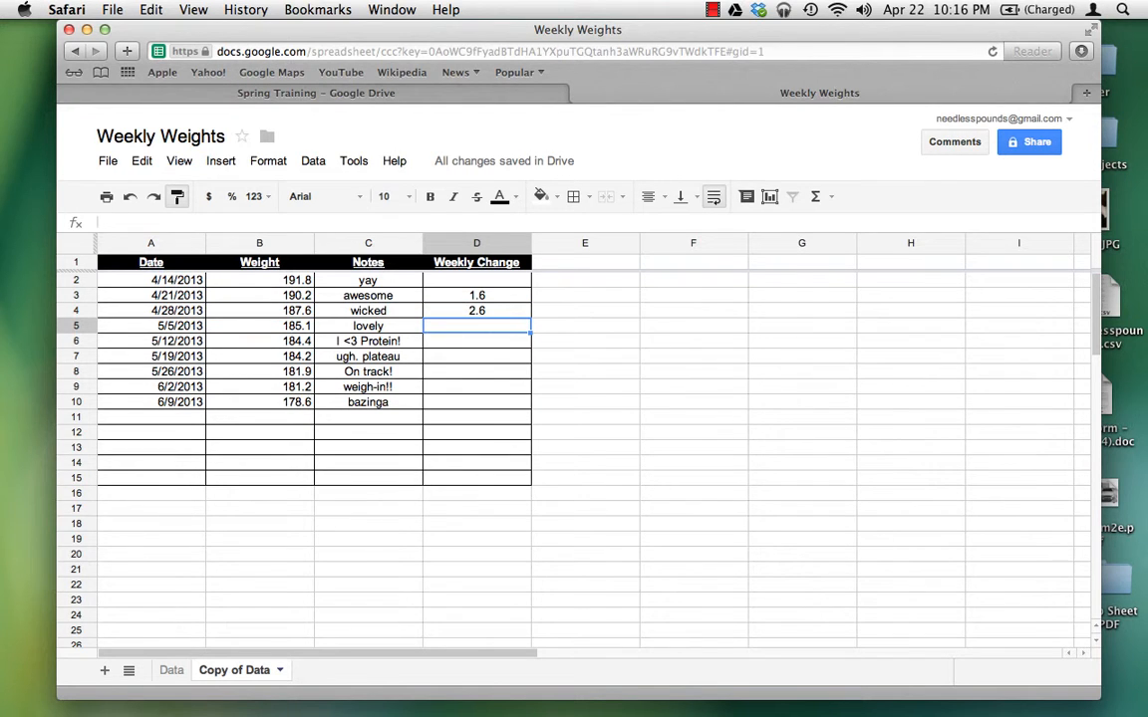
# Calculate the third weekly change in D5 with the formula =B4-B5.
pyautogui.write('=')
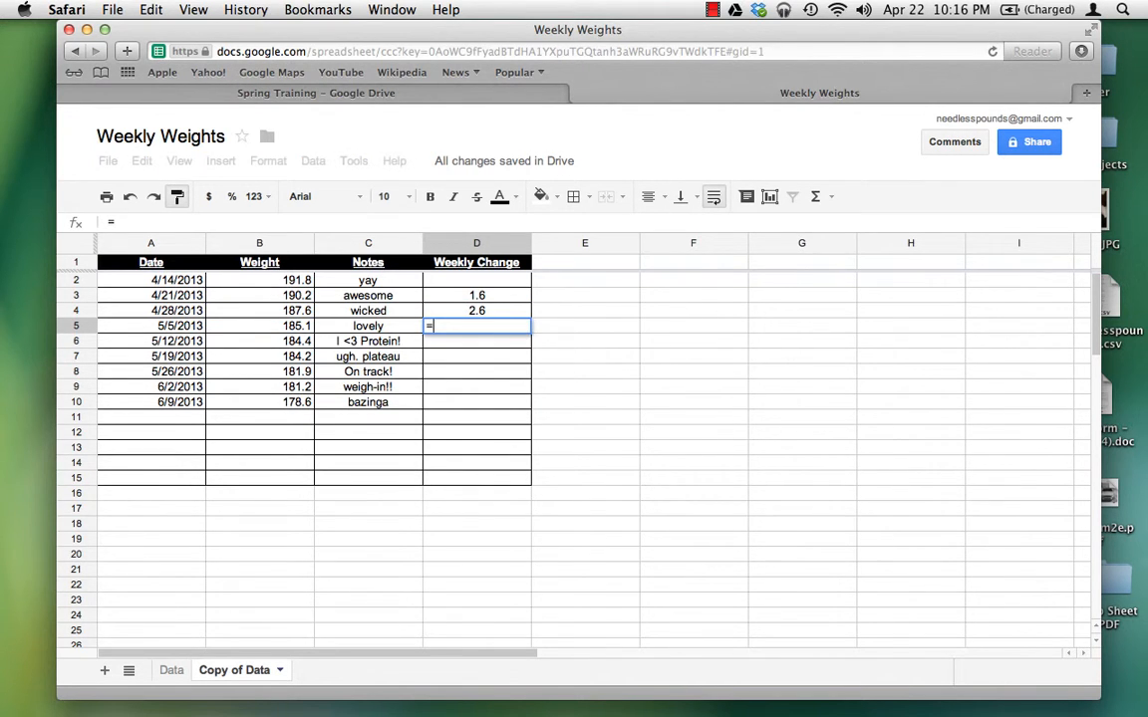
pyautogui.click(282, 312)
pyautogui.write('-')
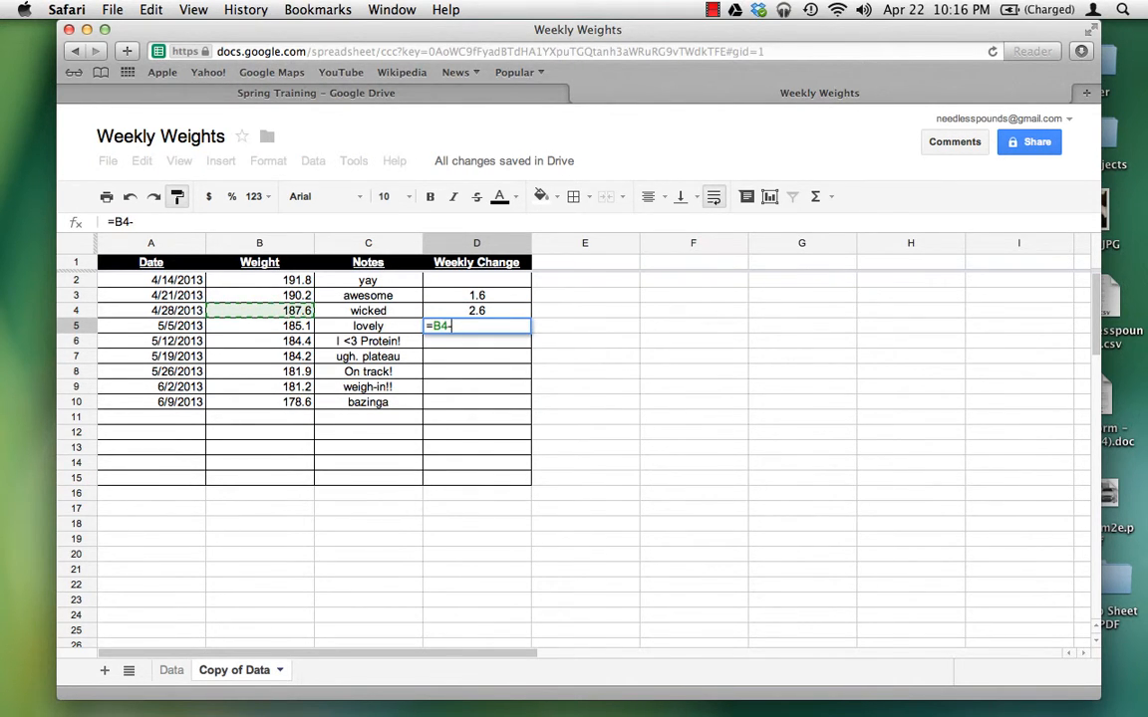
pyautogui.click(286, 326)
pyautogui.press('Return')
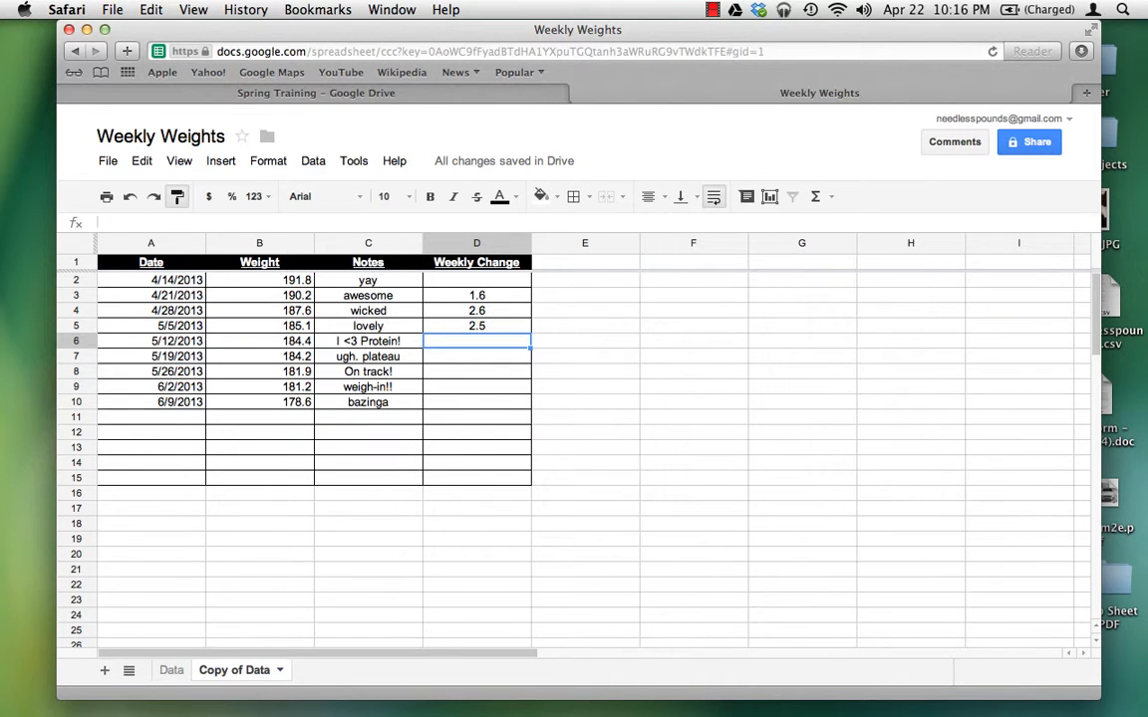
# Try filling D3's formula down to D15, and undo the fill and the separately entered formulas in D4 and D5.
pyautogui.click(490, 297)
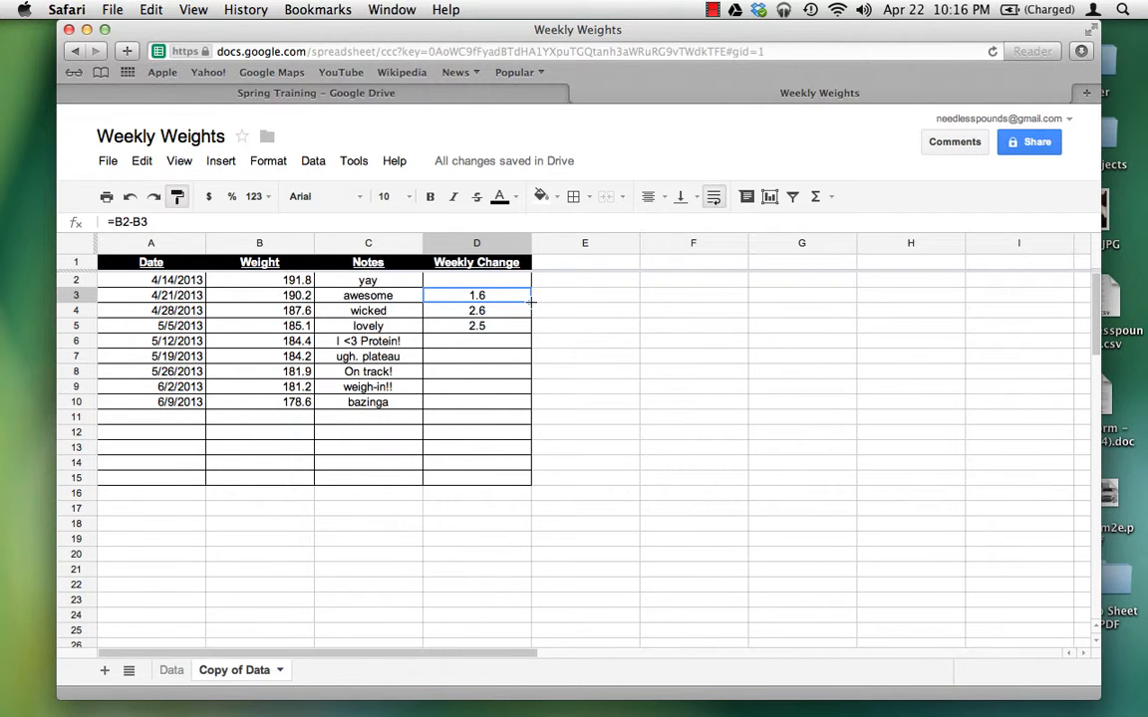
pyautogui.moveTo(532, 301); pyautogui.dragTo(521, 476)
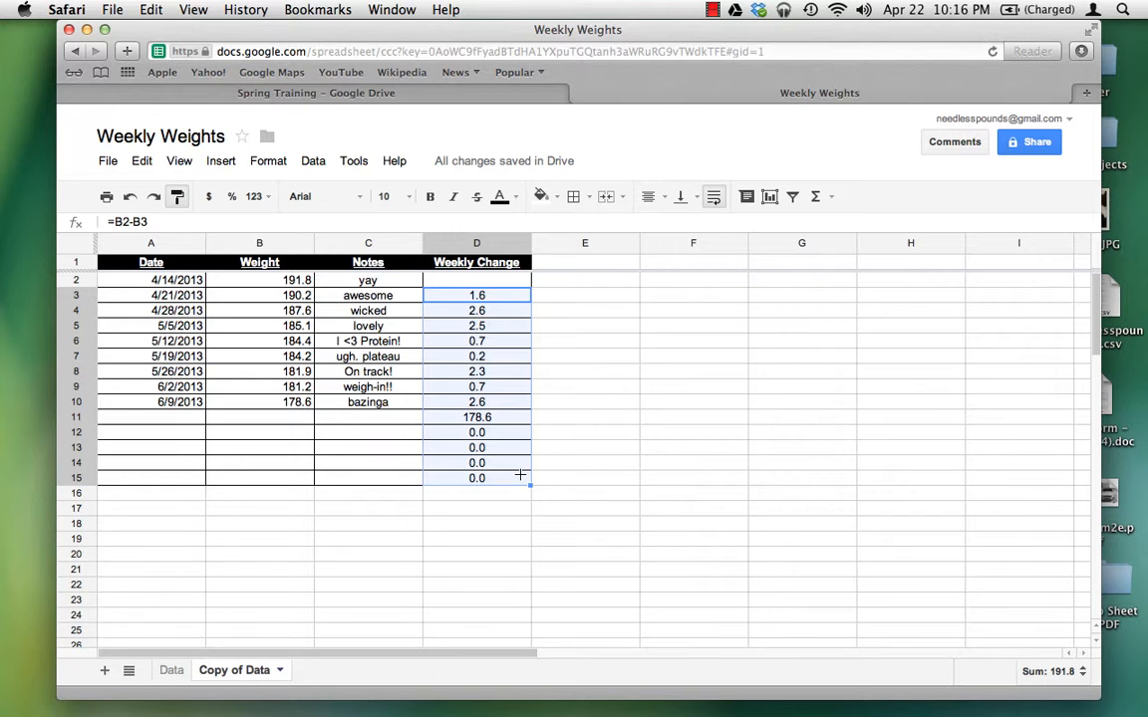
pyautogui.press('super+z')
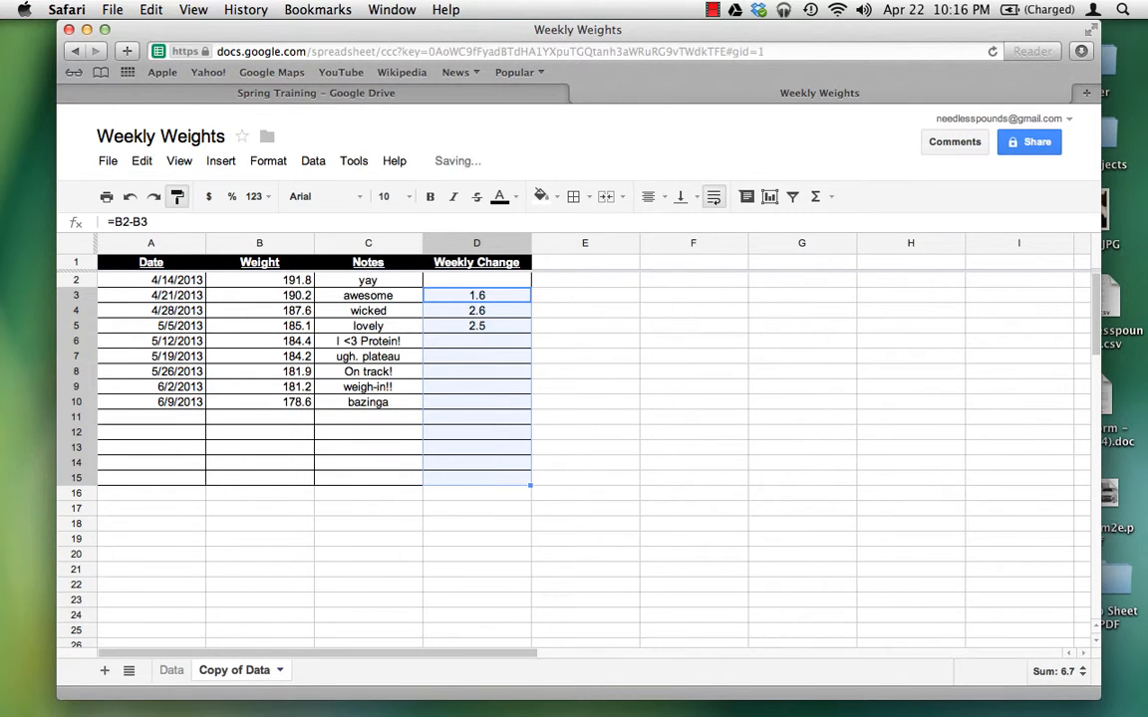
pyautogui.press('super+z')
pyautogui.press('super+z')
pyautogui.click(599, 266)
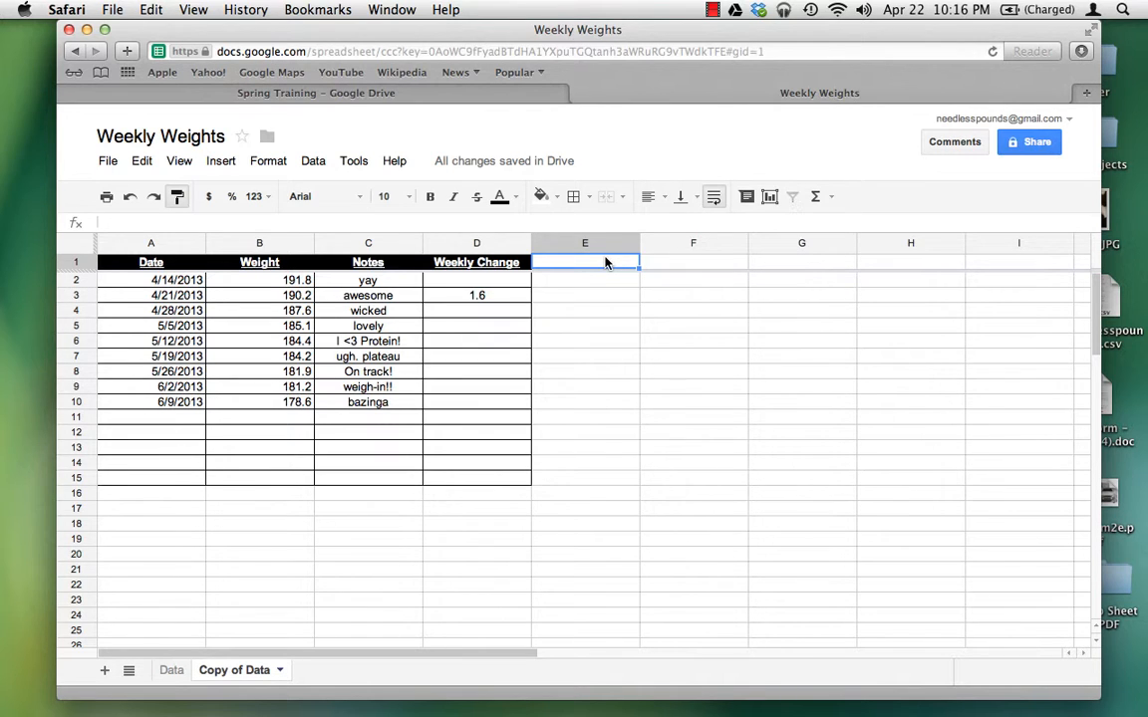
# Fill D3's weekly change formula down the column through D16 and check the copied formula in D6.
pyautogui.click(521, 299)
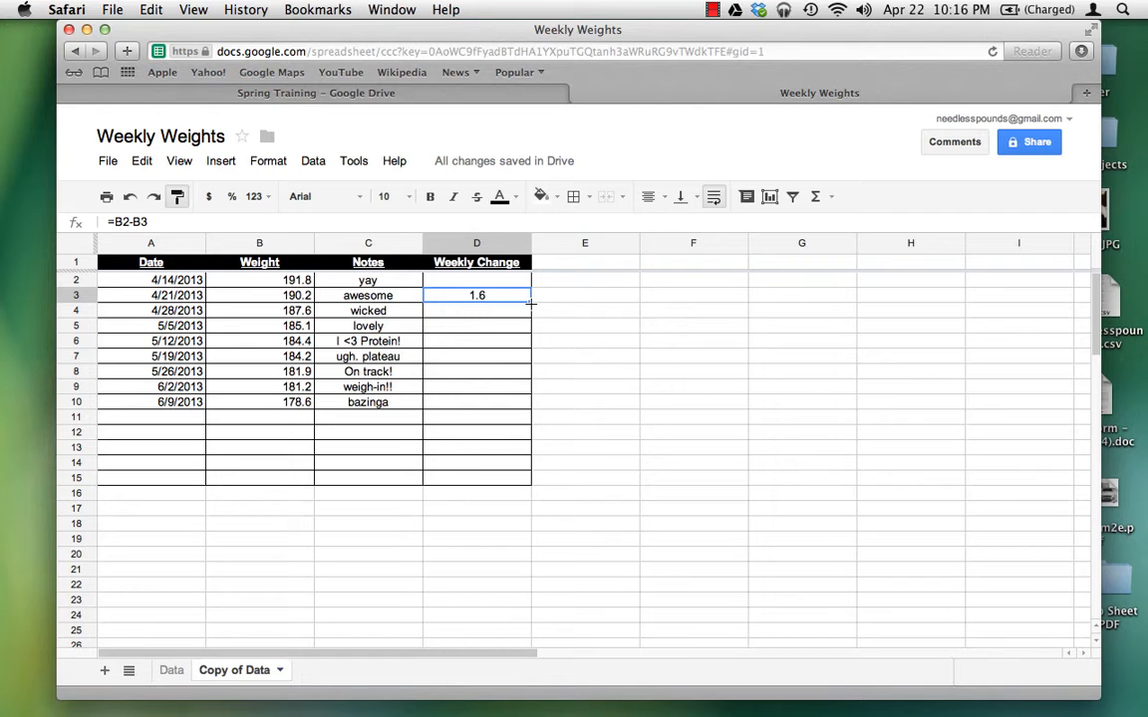
pyautogui.moveTo(531, 303); pyautogui.dragTo(520, 492)
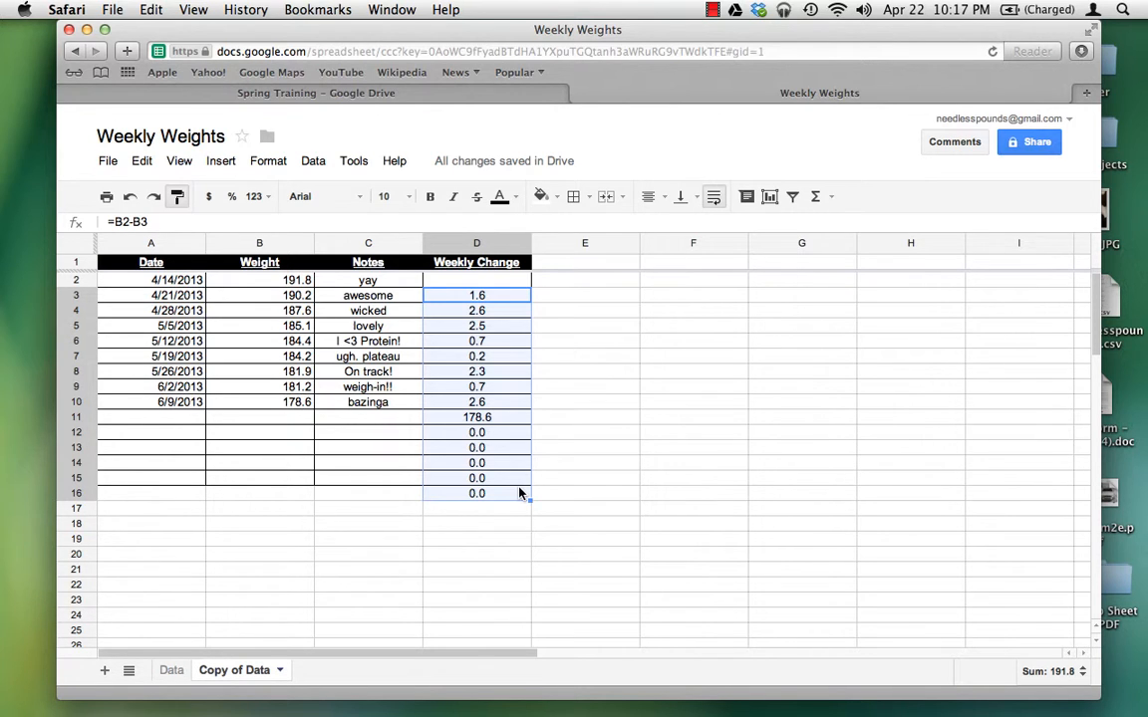
pyautogui.click(504, 344)
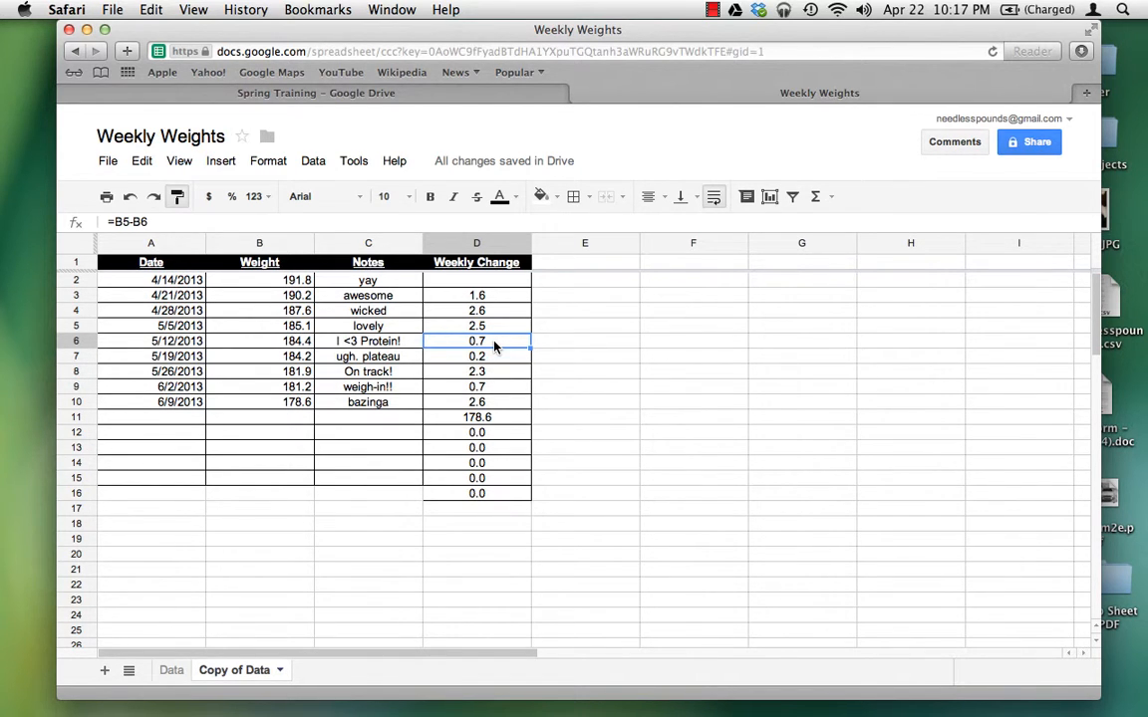
pyautogui.click(191, 421)
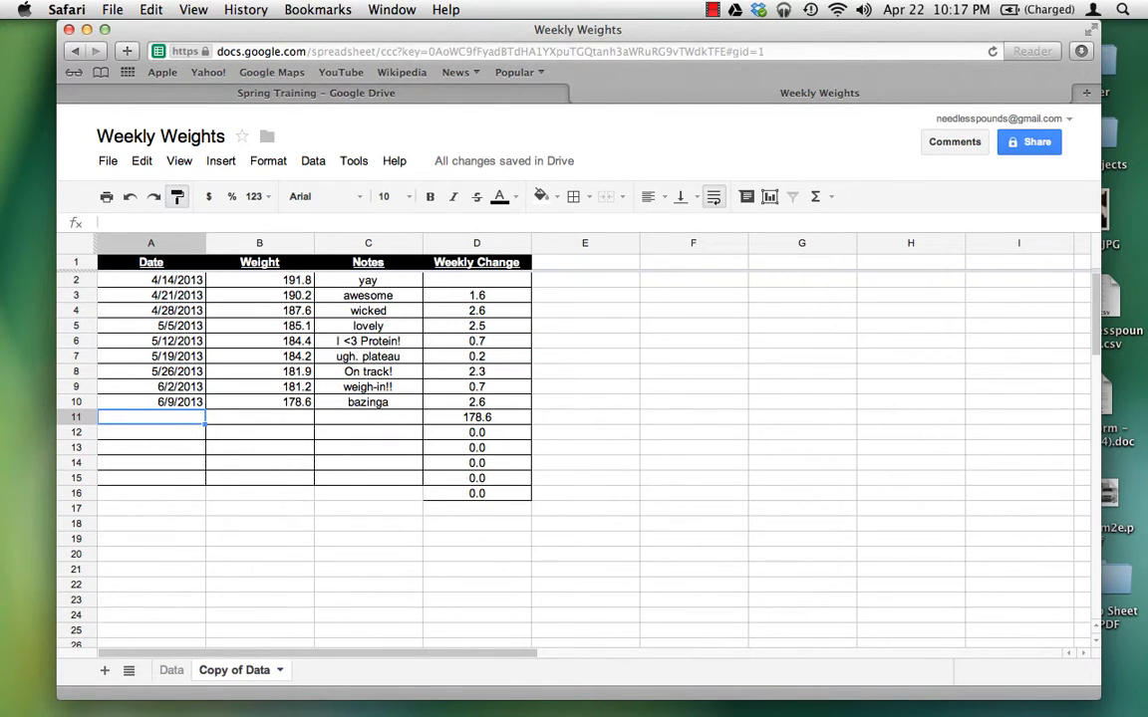
# Enter the next weigh-in in row 11 with date 6/16, weight 177.7 and the note "wicked!".
pyautogui.write('6/')
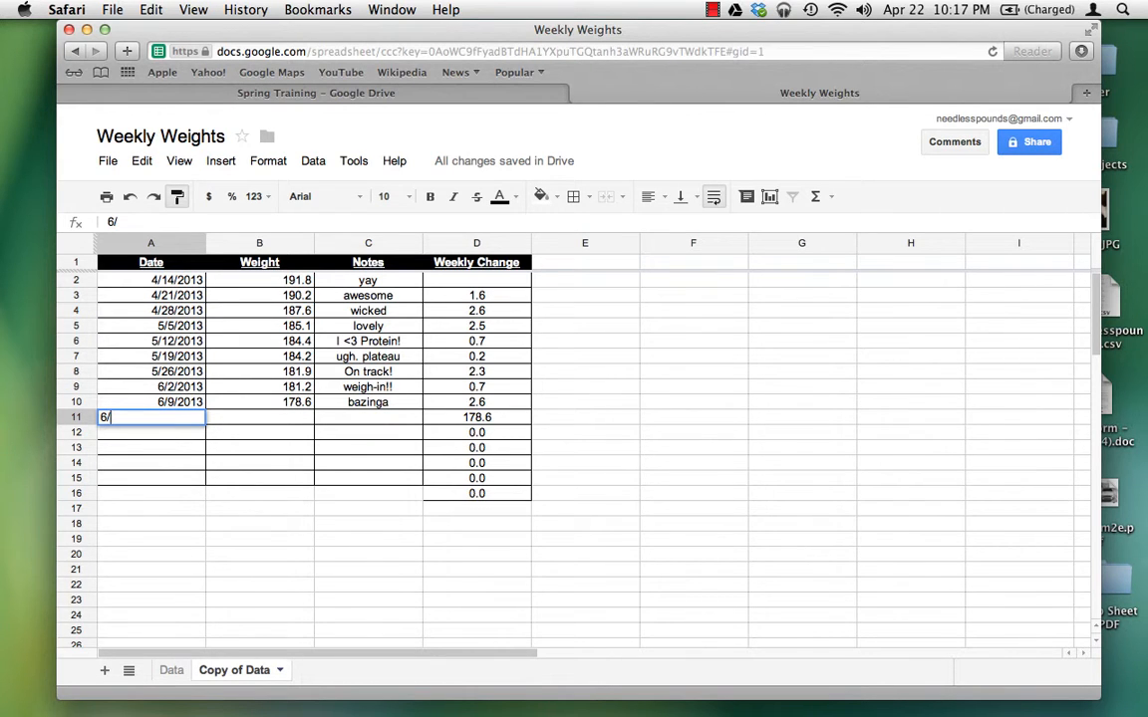
pyautogui.write('16')
pyautogui.click(227, 424)
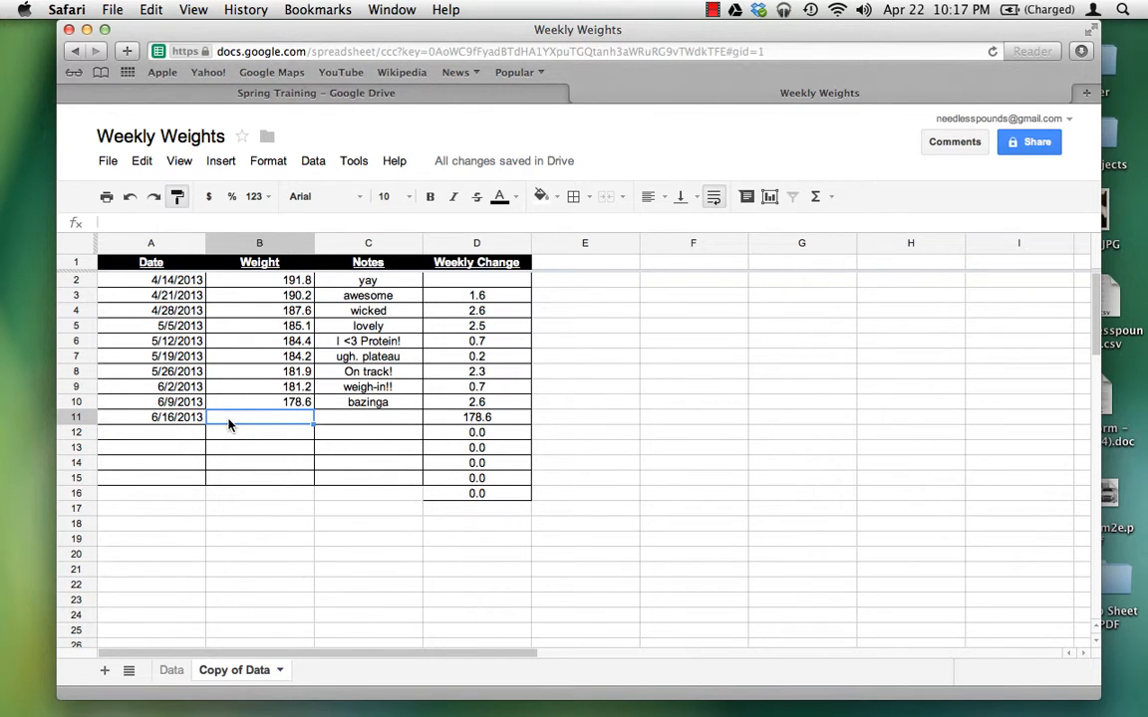
pyautogui.write('177.7')
pyautogui.click(395, 423)
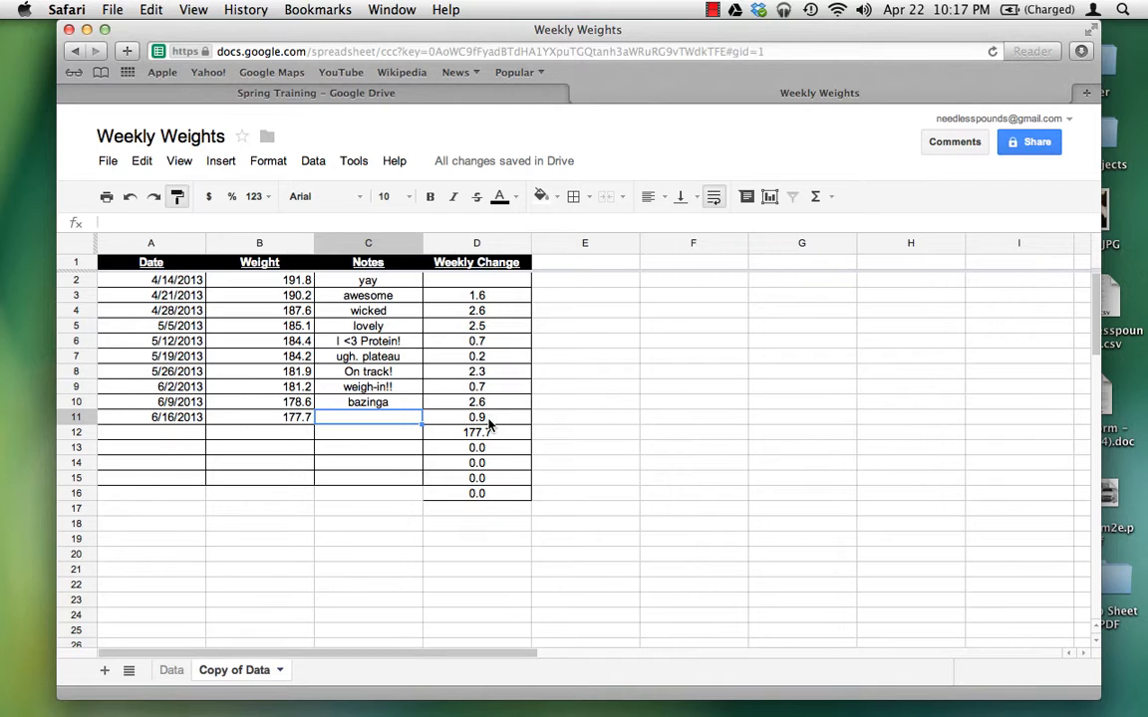
pyautogui.write('w')
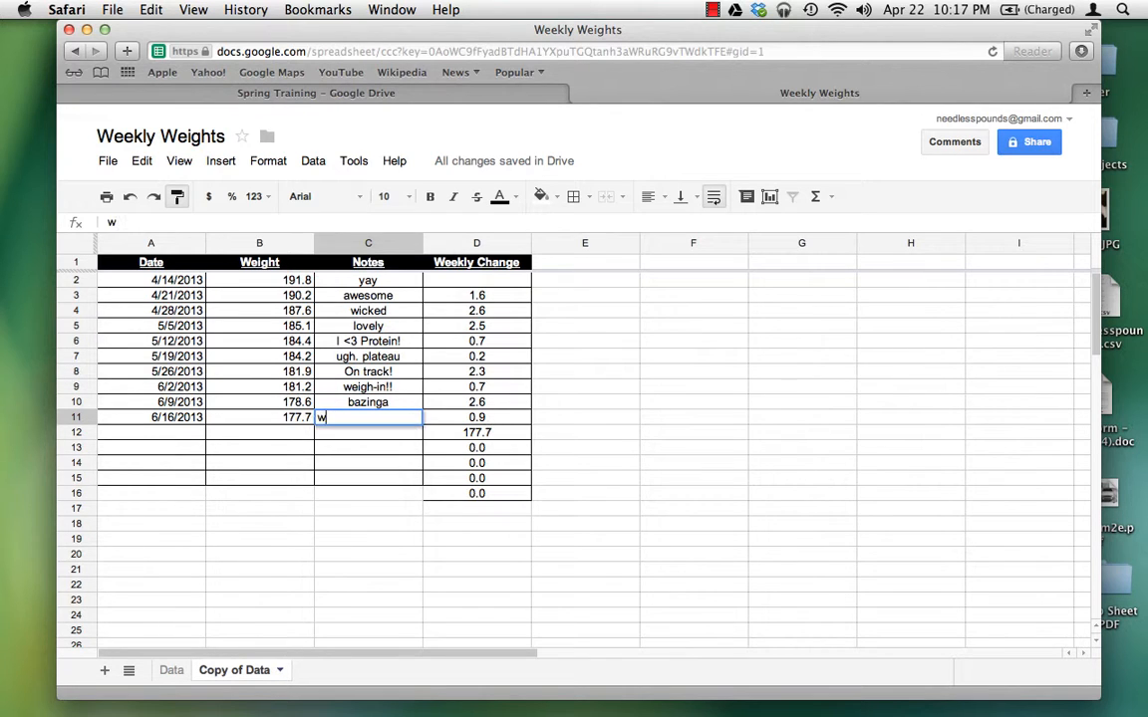
pyautogui.write('icked!')
pyautogui.press('Return')
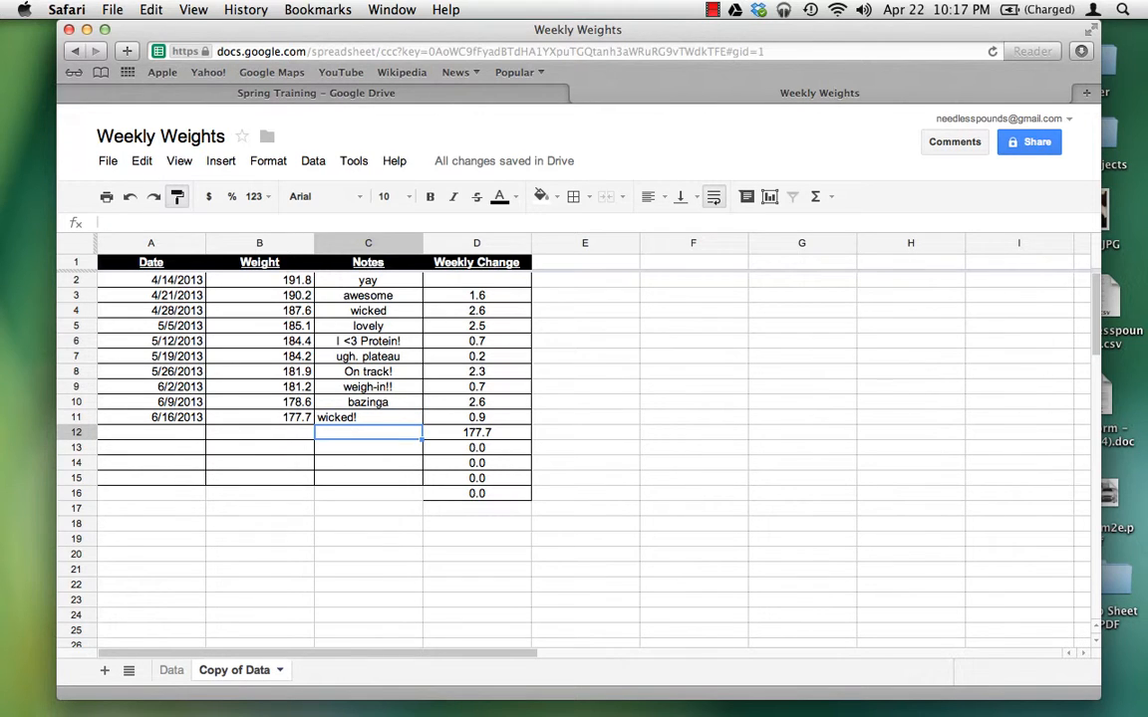
# Copy the formatting of note cell C10 onto C11 and check the weekly change formula in D11.
pyautogui.click(377, 418)
pyautogui.click(377, 405)
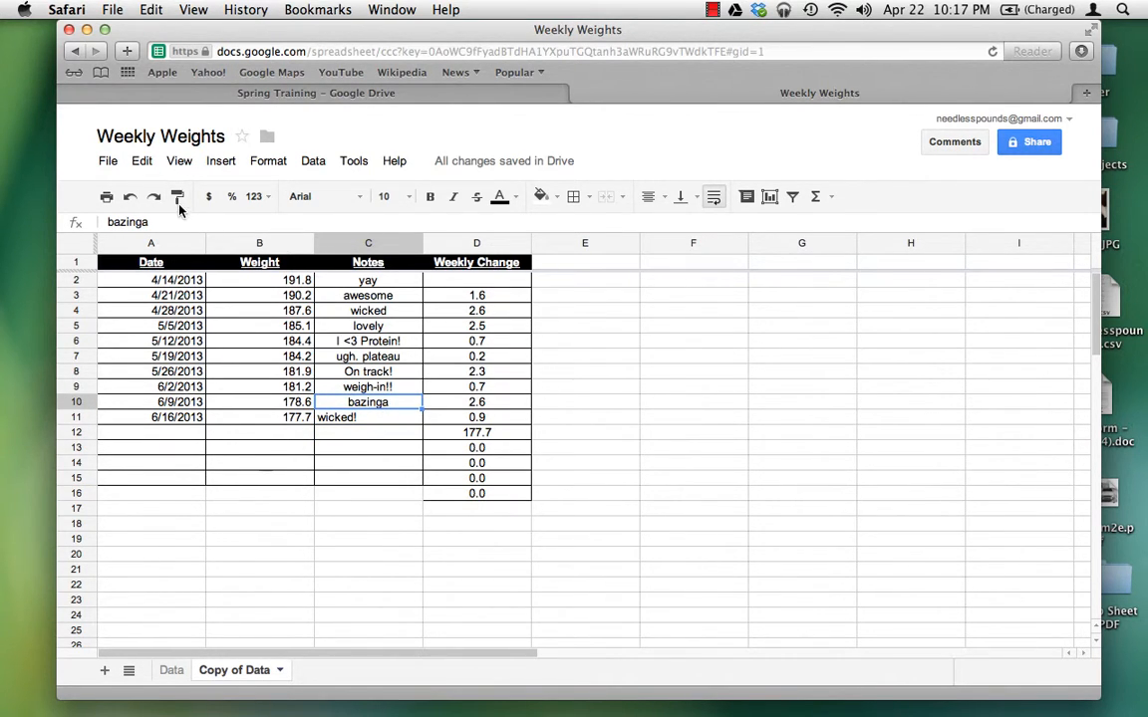
pyautogui.click(177, 196)
pyautogui.click(355, 416)
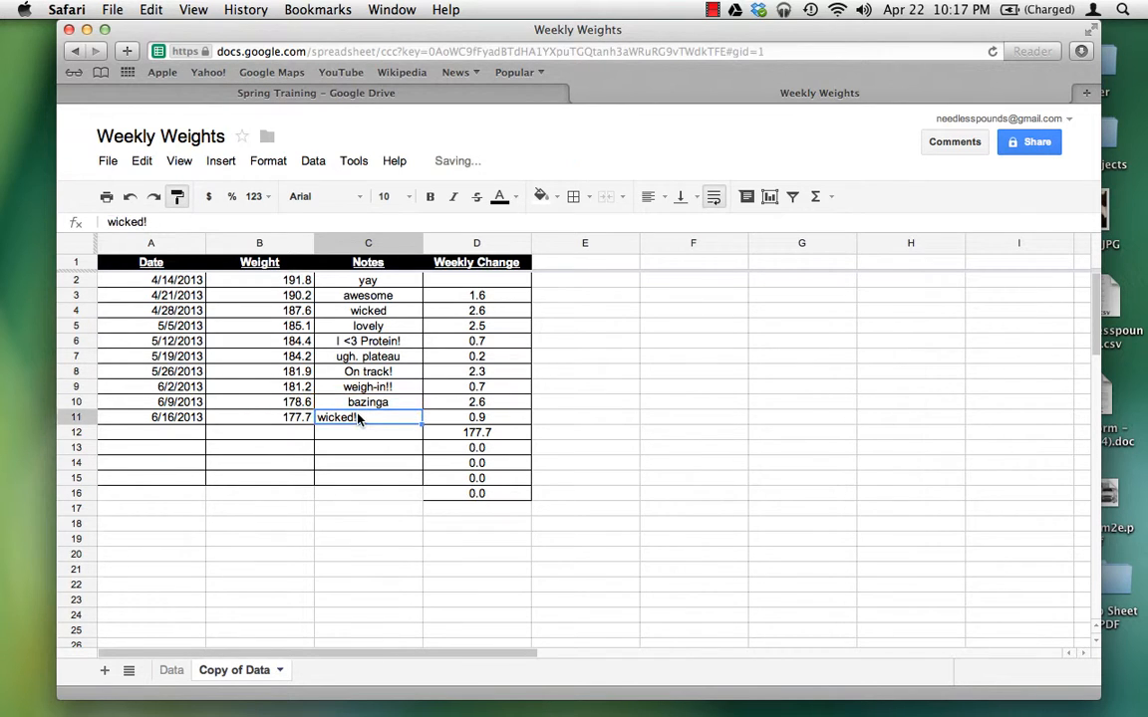
pyautogui.click(490, 423)
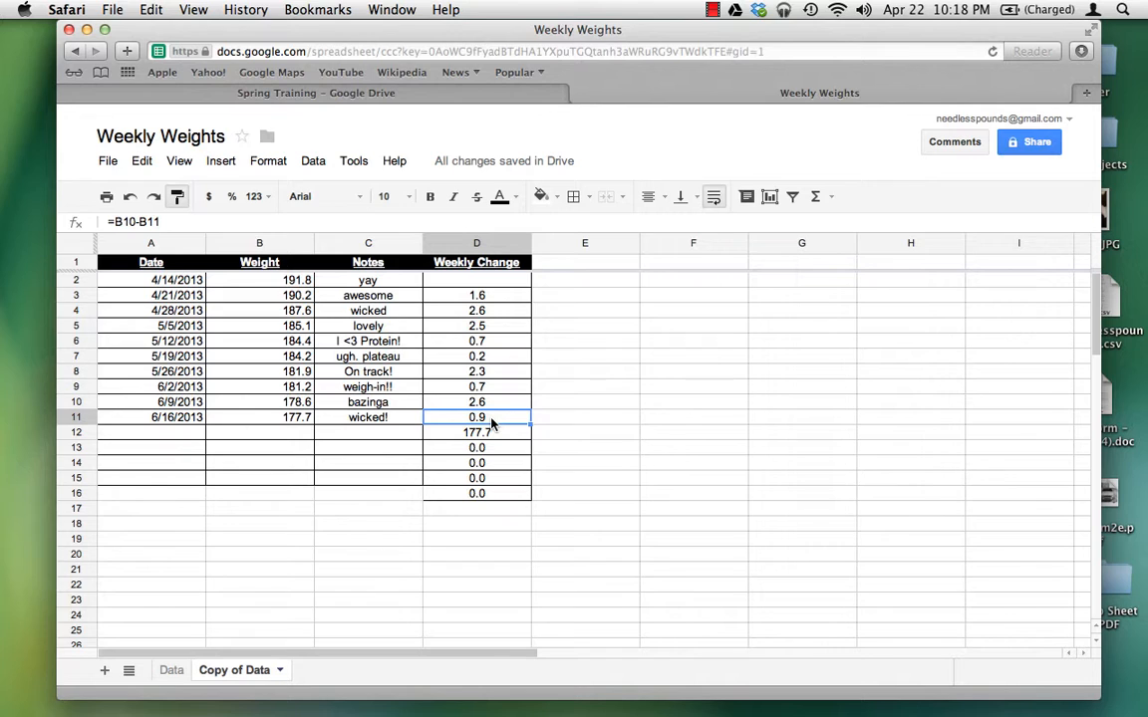
pyautogui.click(603, 309)
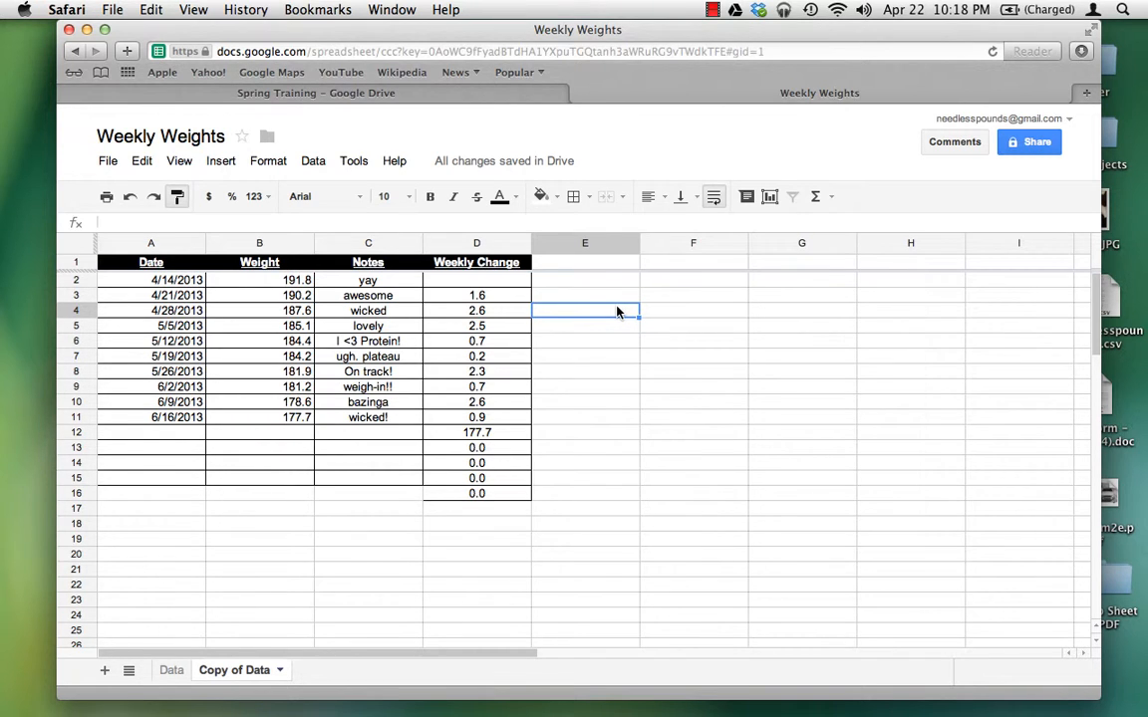
pyautogui.click(515, 309)
pyautogui.click(521, 329)
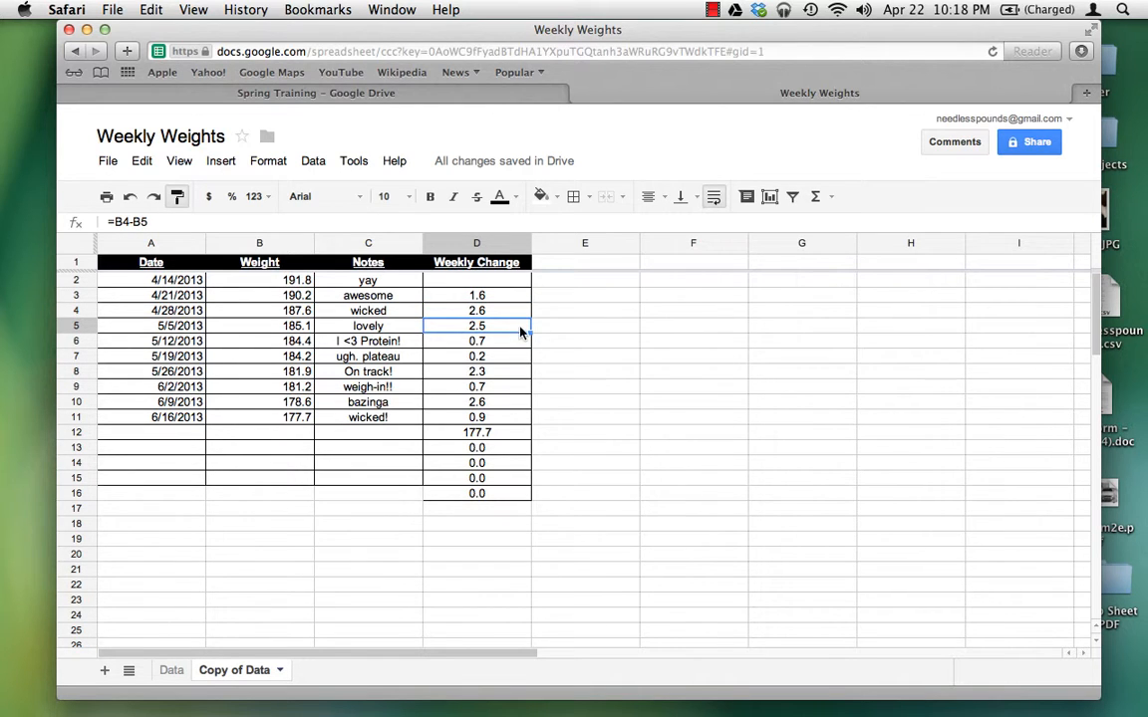
pyautogui.click(526, 339)
pyautogui.click(566, 347)
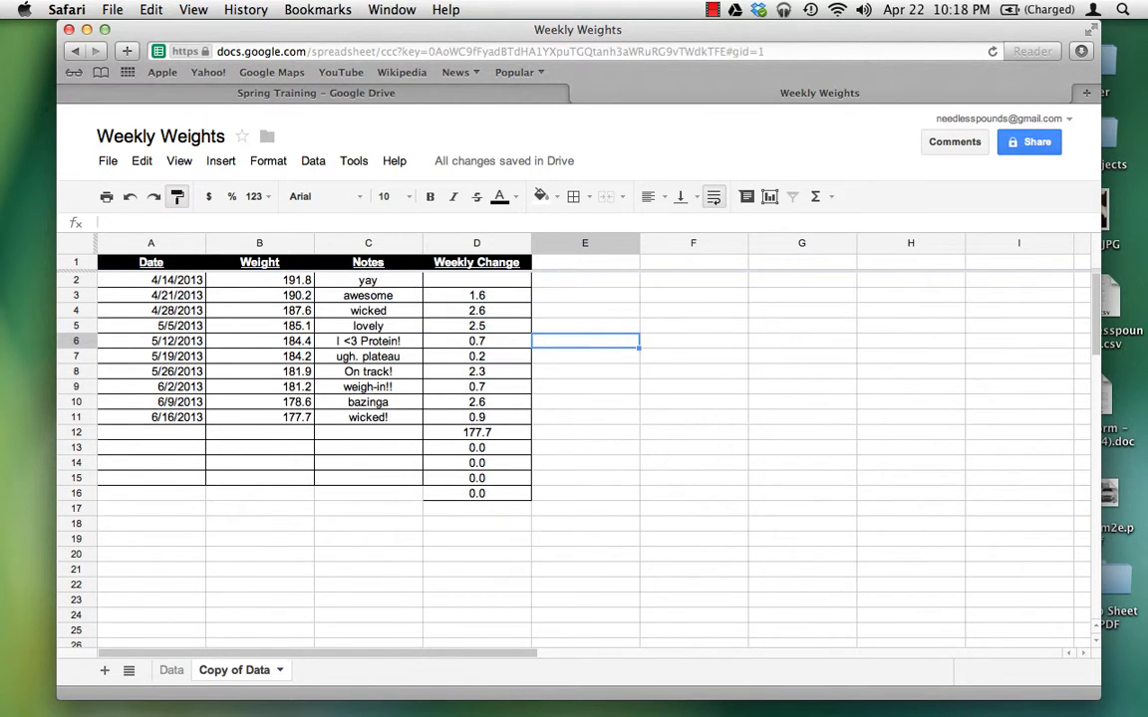
pyautogui.write('=average')
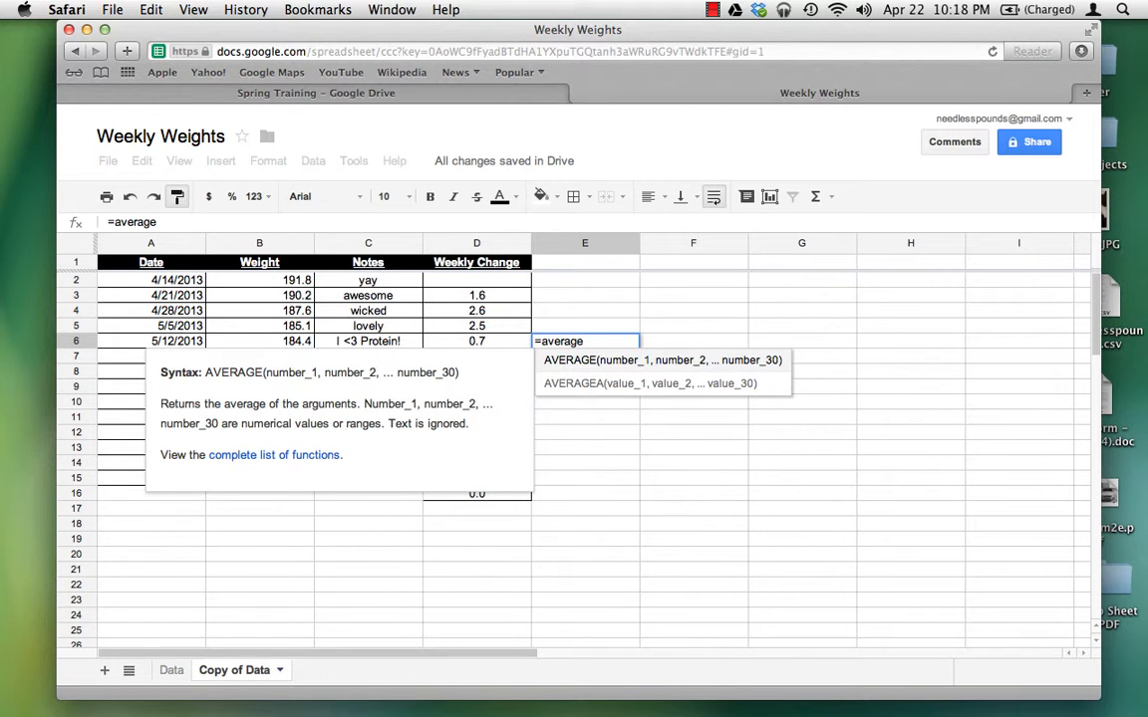
pyautogui.press('BackSpace')
pyautogui.press('BackSpace')
pyautogui.press('BackSpace')
pyautogui.press('BackSpace')
pyautogui.press('BackSpace')
pyautogui.press('BackSpace')
pyautogui.press('BackSpace')
pyautogui.press('BackSpace')
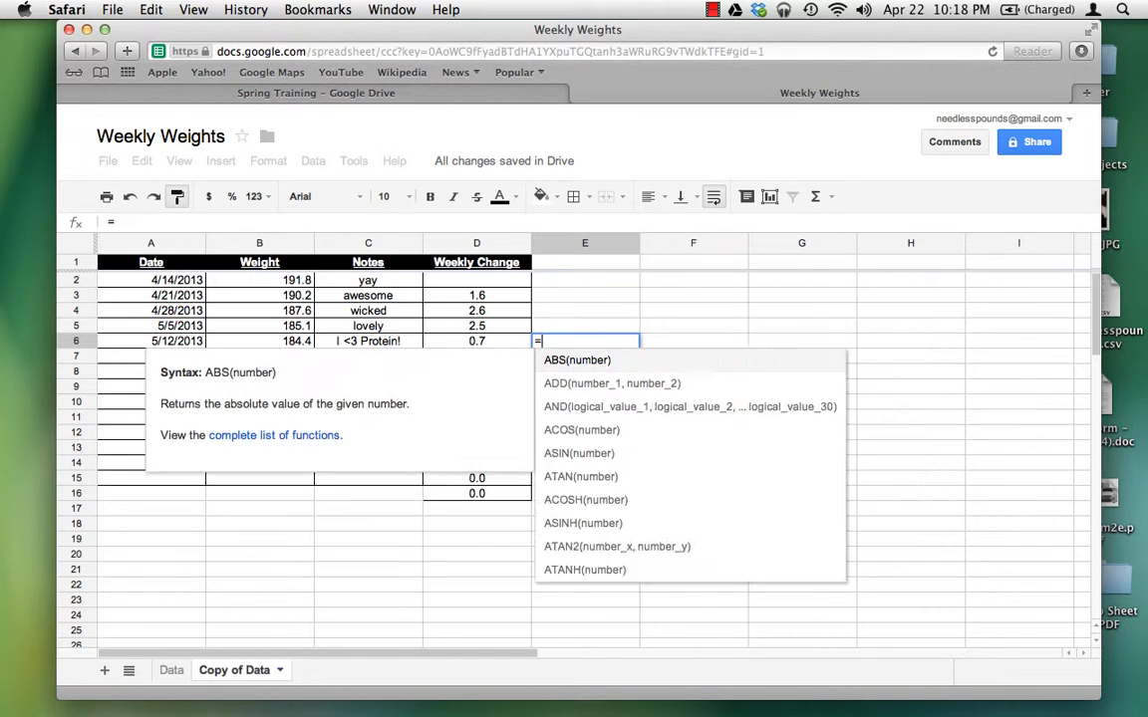
pyautogui.write('=')
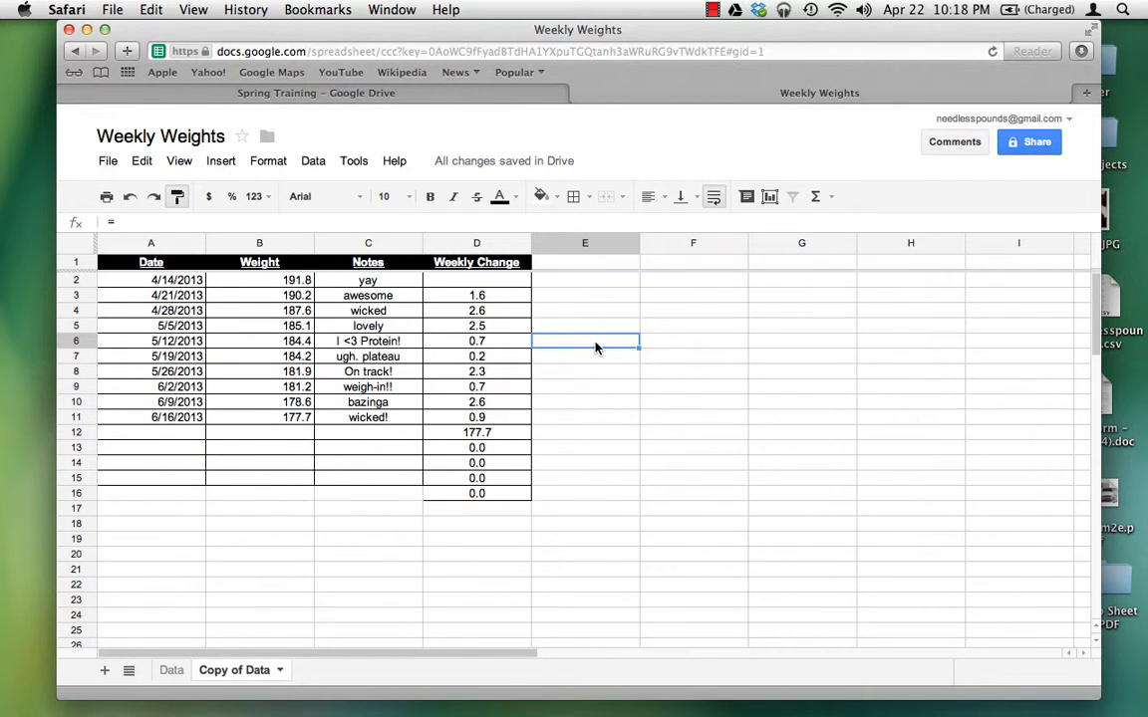
# Average the first four weekly changes in E6 with the formula =AVERAGE(D3:D6) and check the entered formula.
pyautogui.click(831, 205)
pyautogui.click(843, 255)
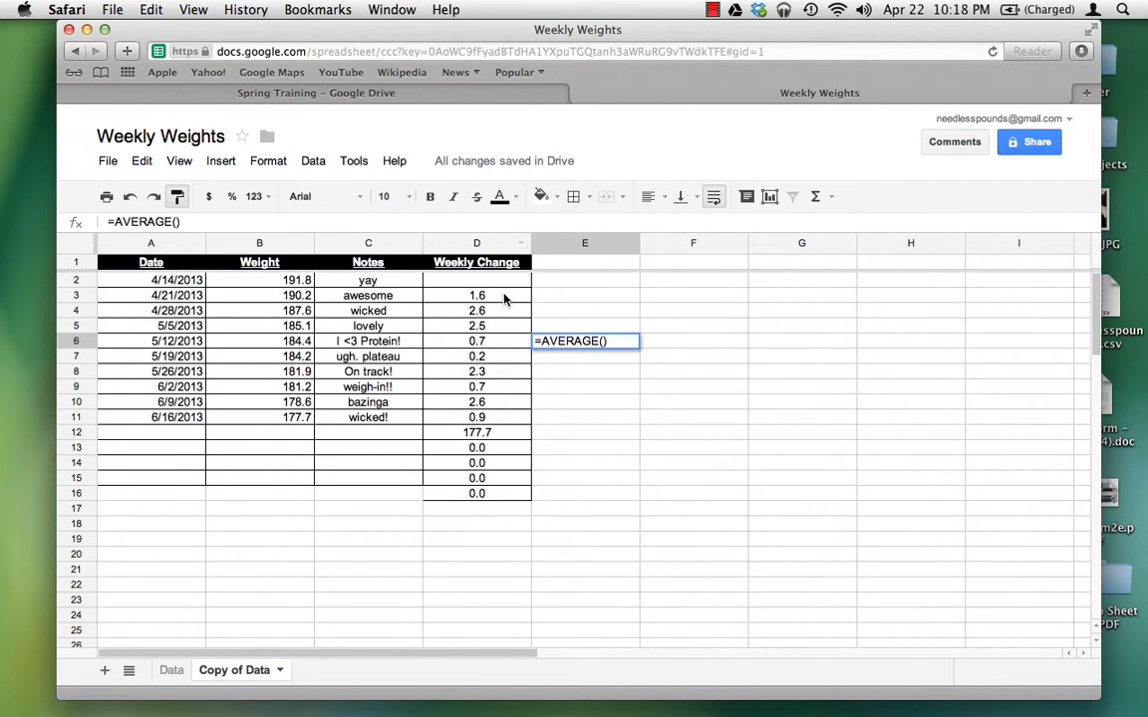
pyautogui.moveTo(504, 299); pyautogui.dragTo(504, 343)
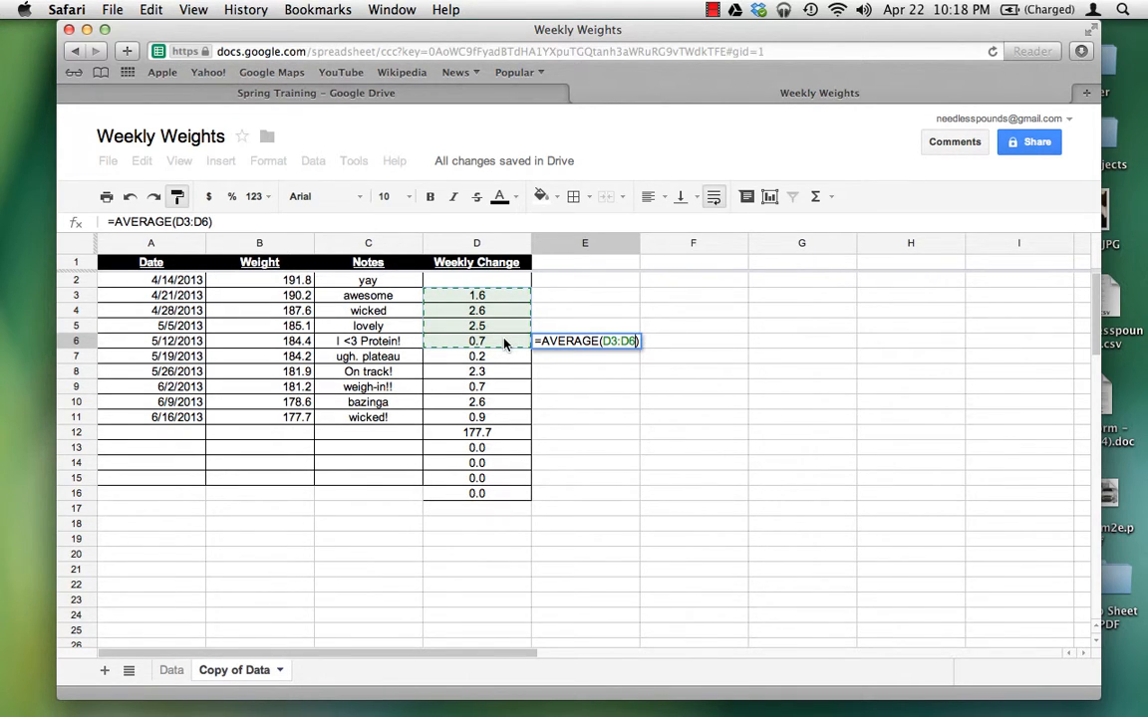
pyautogui.press('Return')
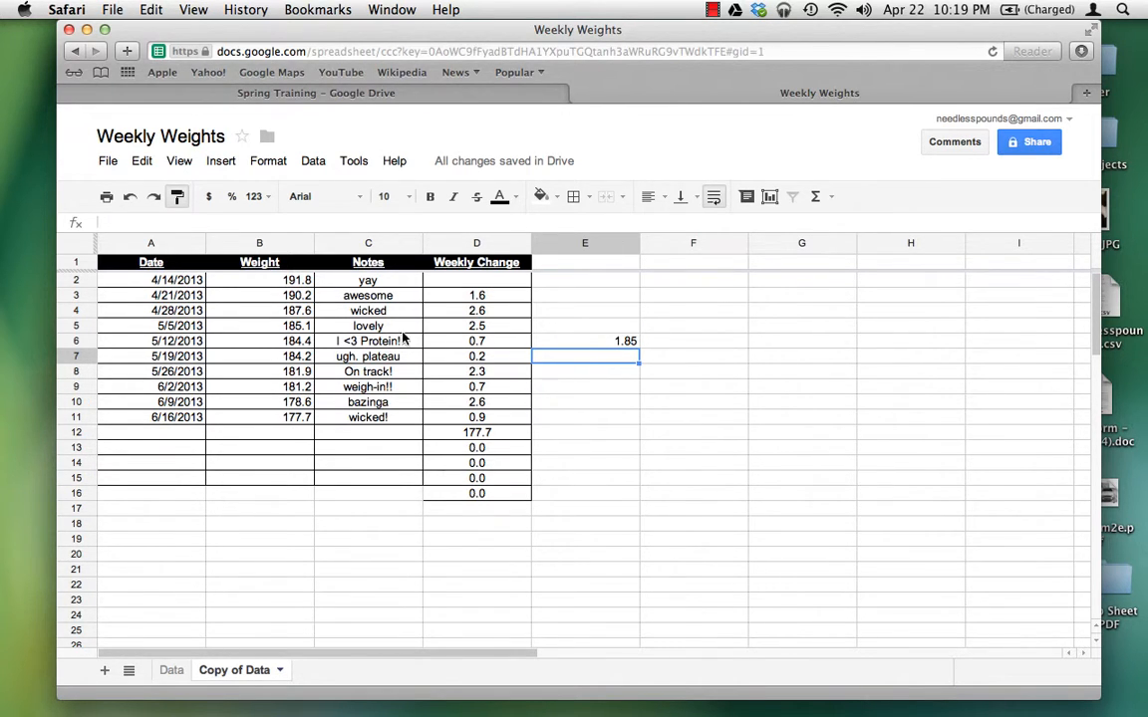
pyautogui.click(633, 344)
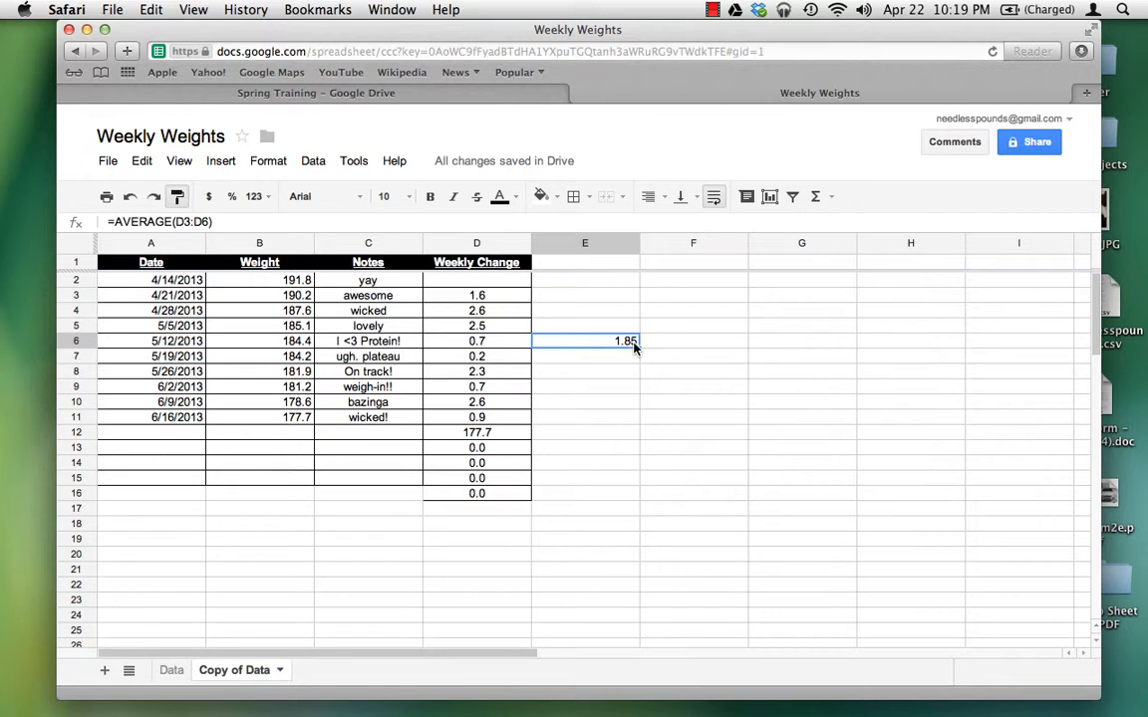
# Title column E "avg loss 4 wk" in E1 and copy the Weekly Change header's formatting onto it.
pyautogui.click(599, 265)
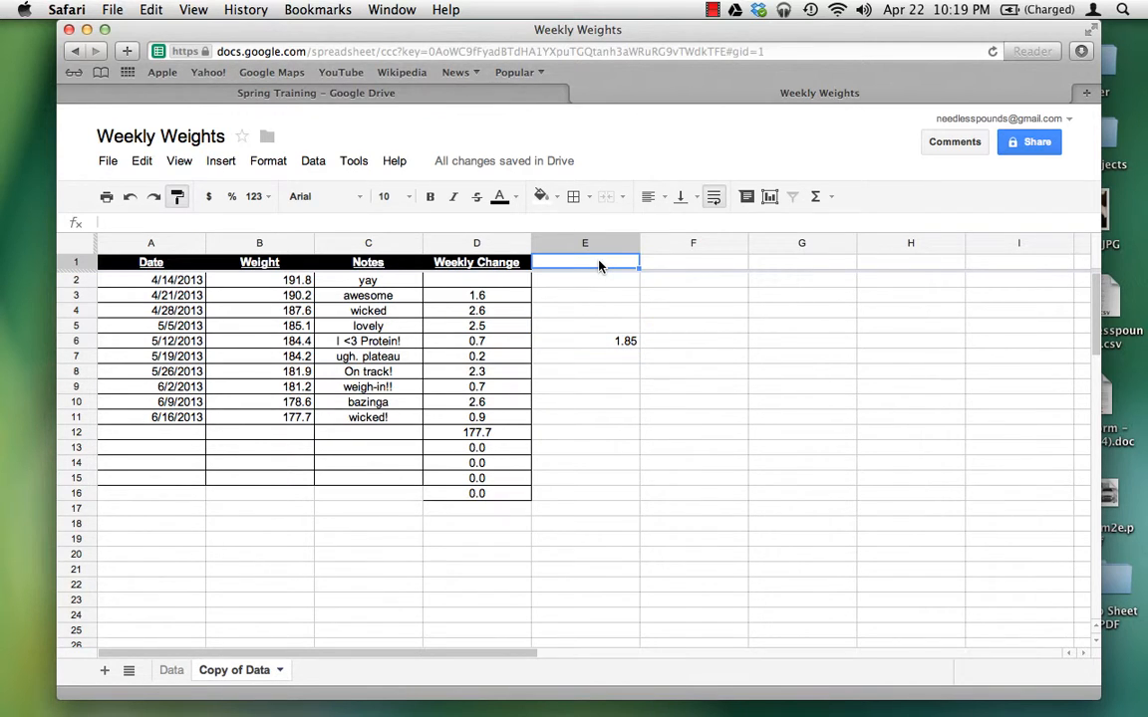
pyautogui.write('avg loss ')
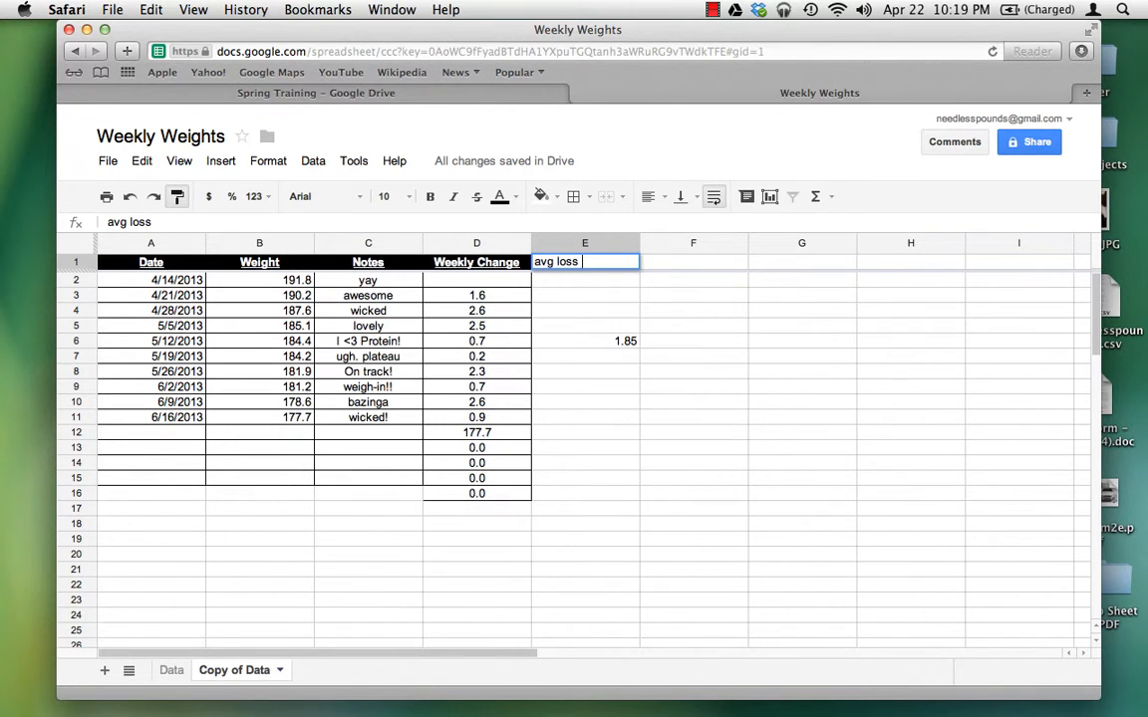
pyautogui.write('4 wk')
pyautogui.press('Return')
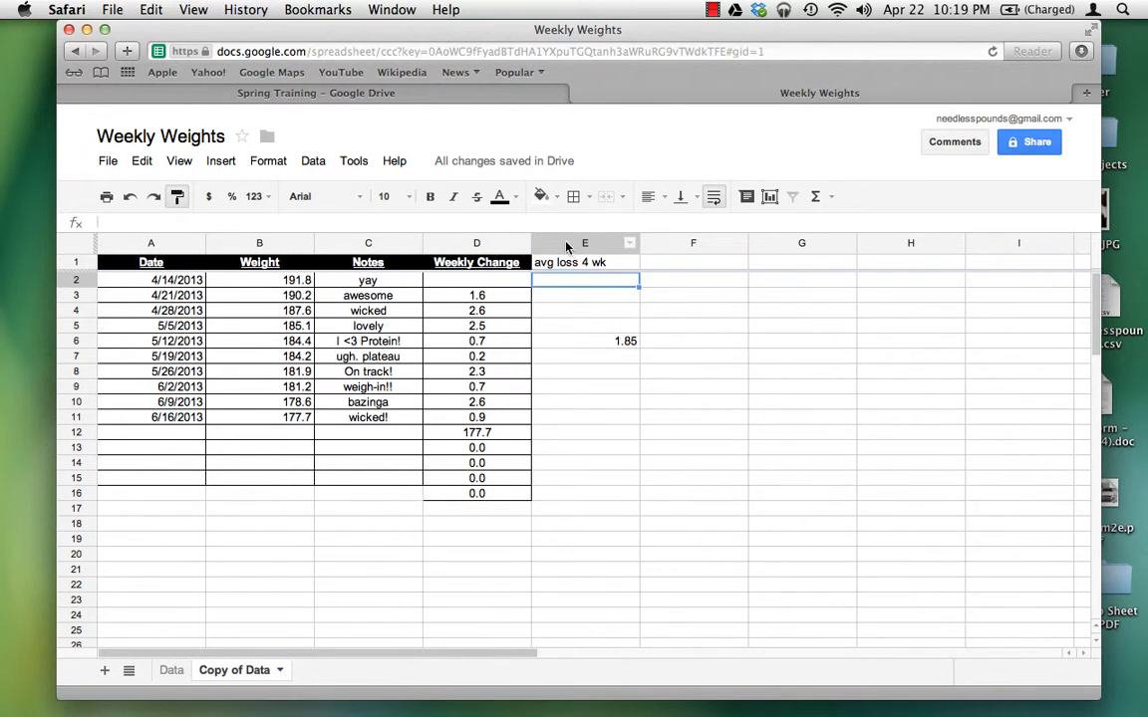
pyautogui.click(519, 262)
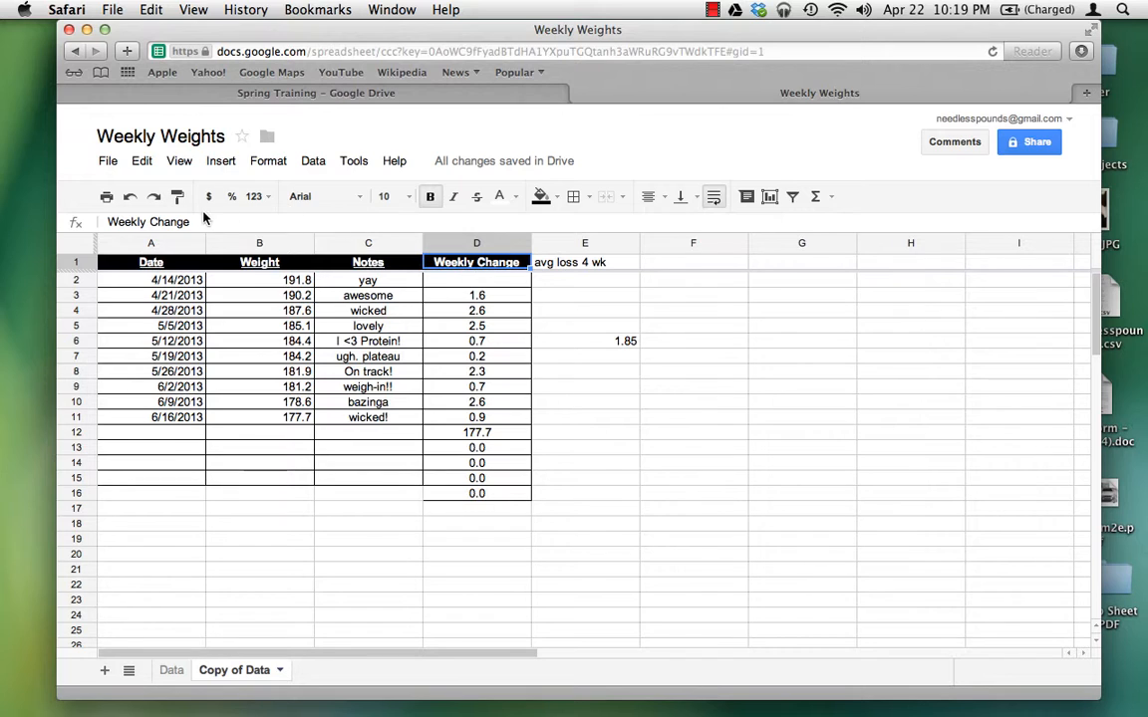
pyautogui.click(178, 196)
pyautogui.click(553, 263)
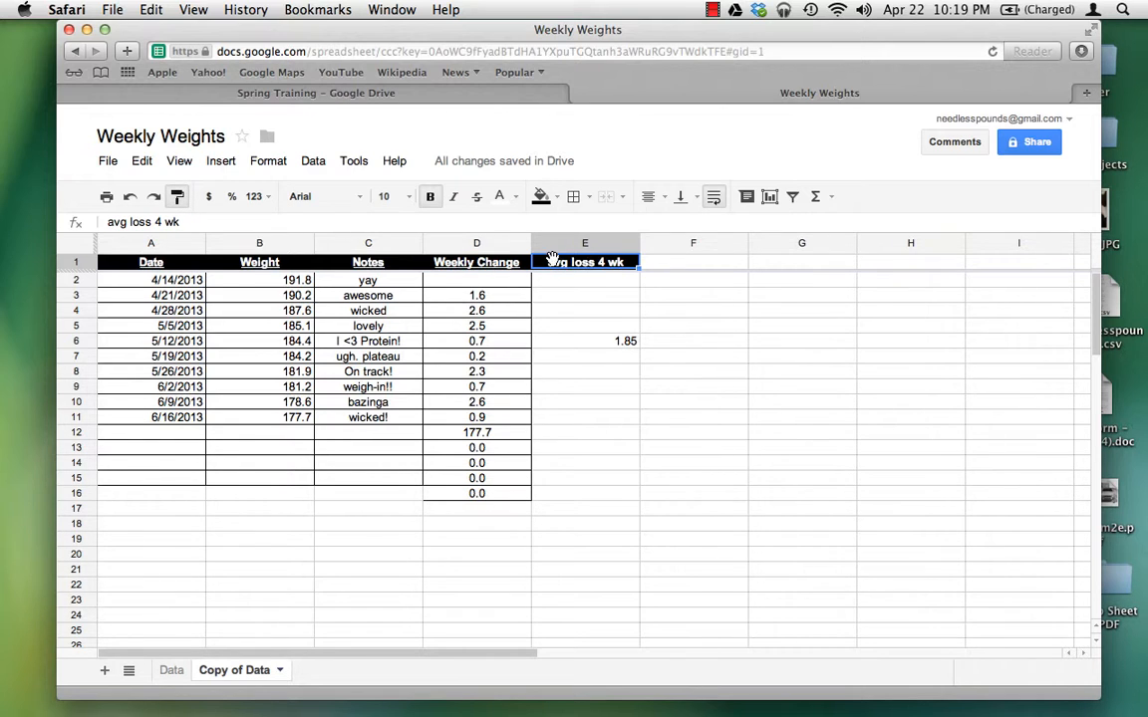
# Fill E6's average formula down through E15 and clear the copies in E12:E15, where no weights are entered.
pyautogui.click(622, 341)
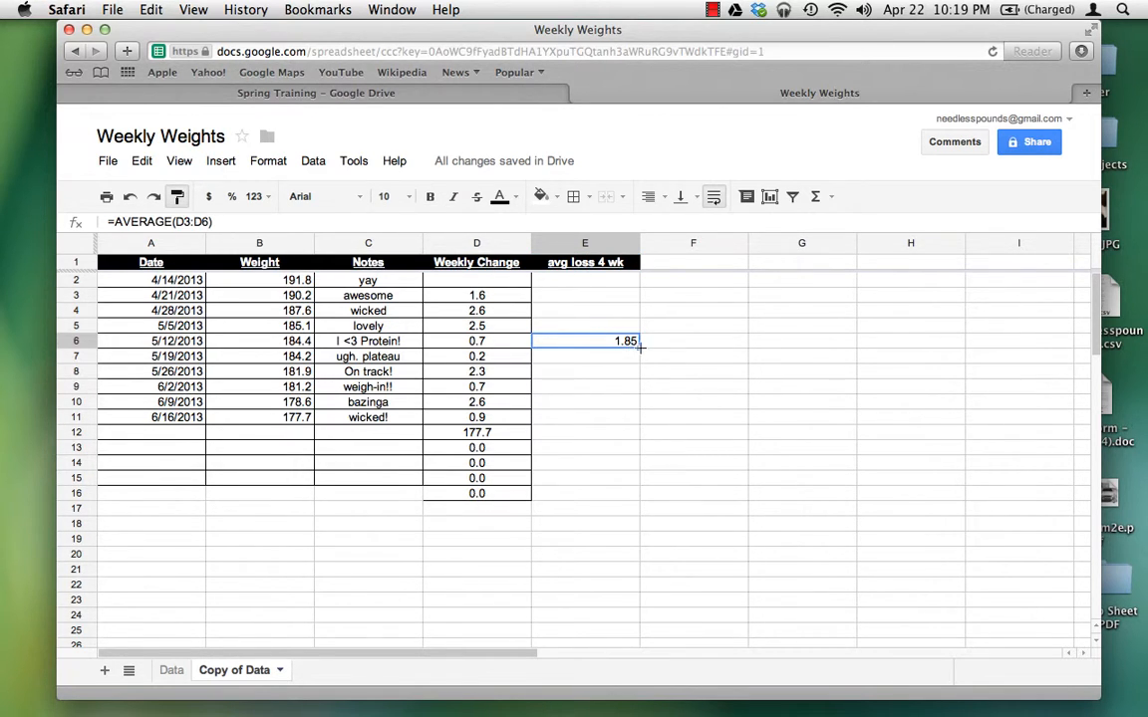
pyautogui.moveTo(639, 345); pyautogui.dragTo(615, 479)
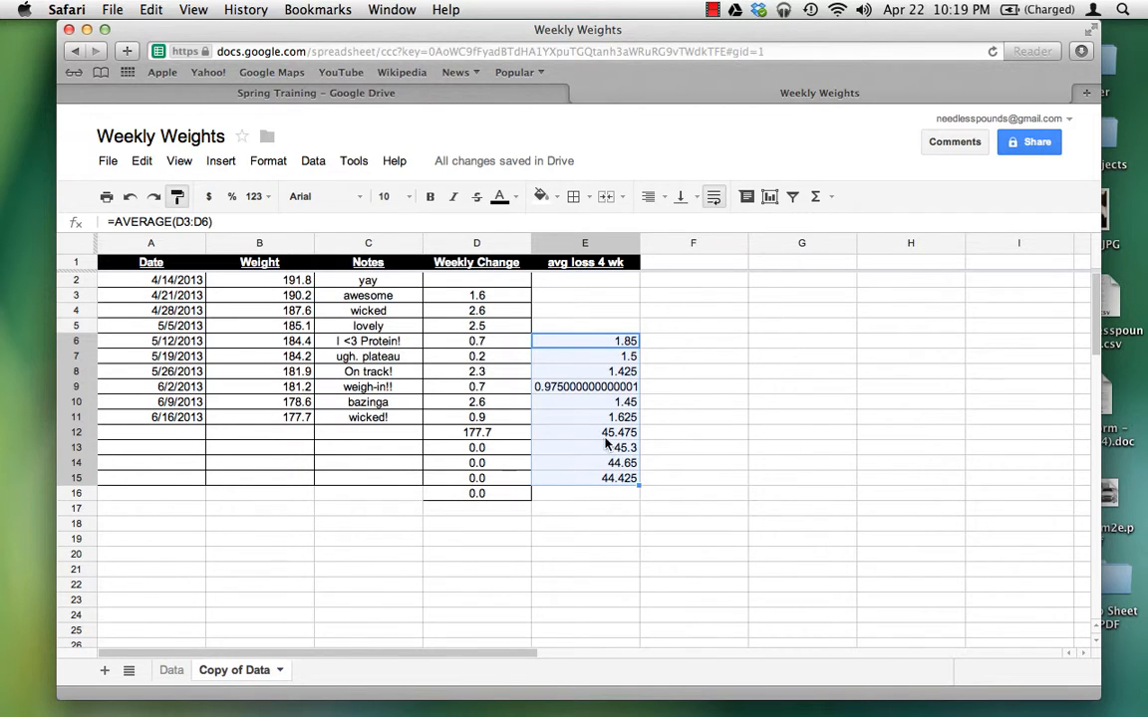
pyautogui.click(478, 435)
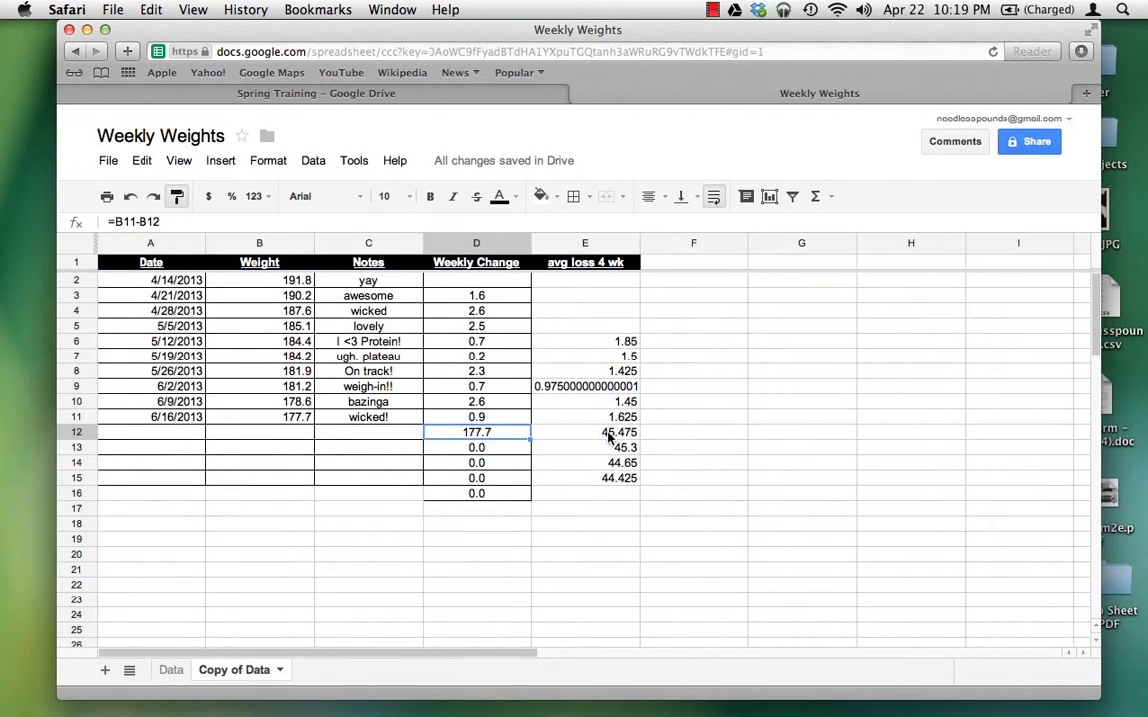
pyautogui.moveTo(610, 436); pyautogui.dragTo(625, 480)
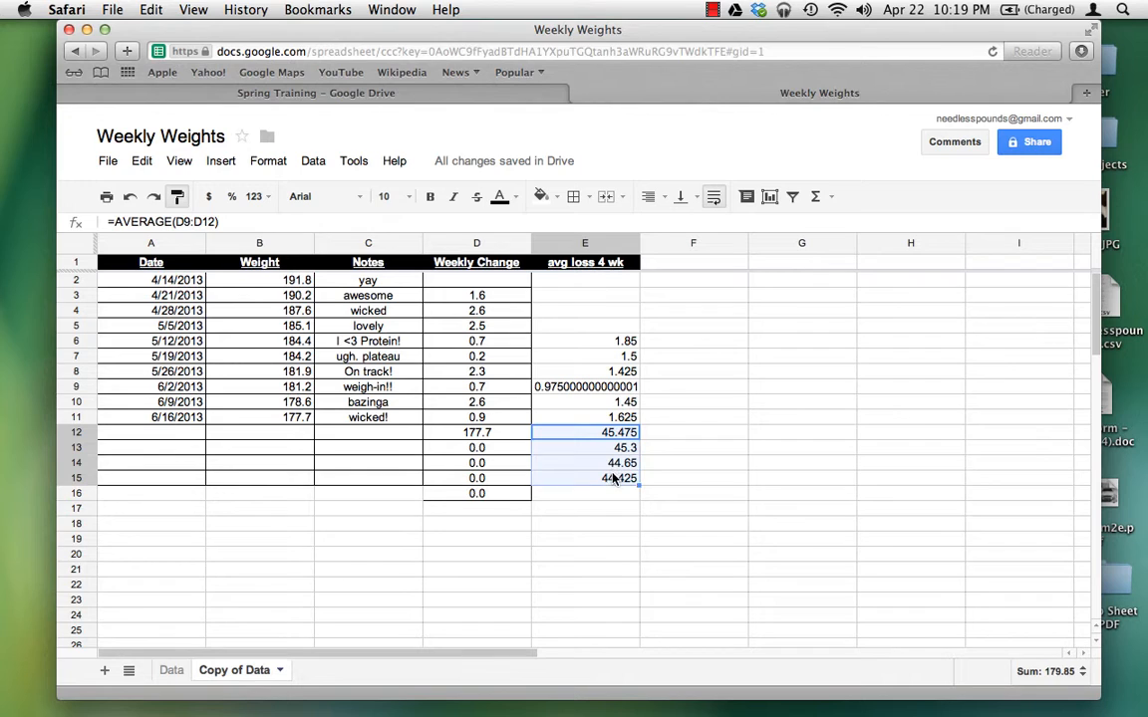
pyautogui.press('Delete')
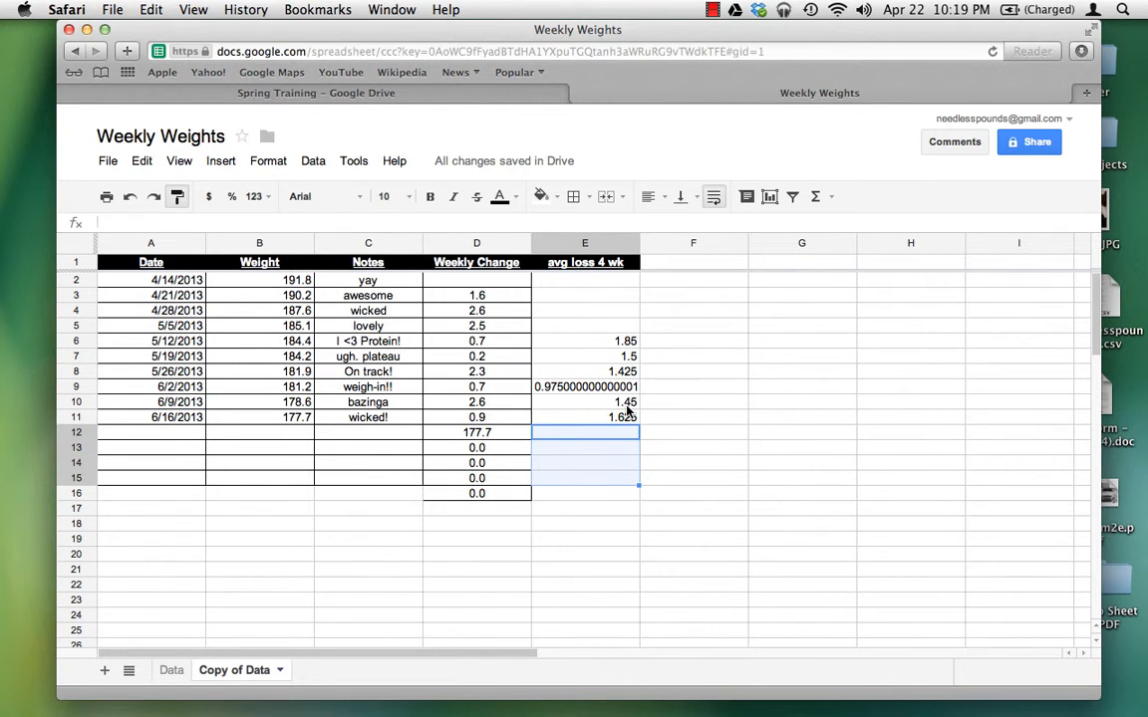
# Examine which weekly change cells the average formulas in E11 and E9 cover, leaving both formulas as they are.
pyautogui.click(618, 417)
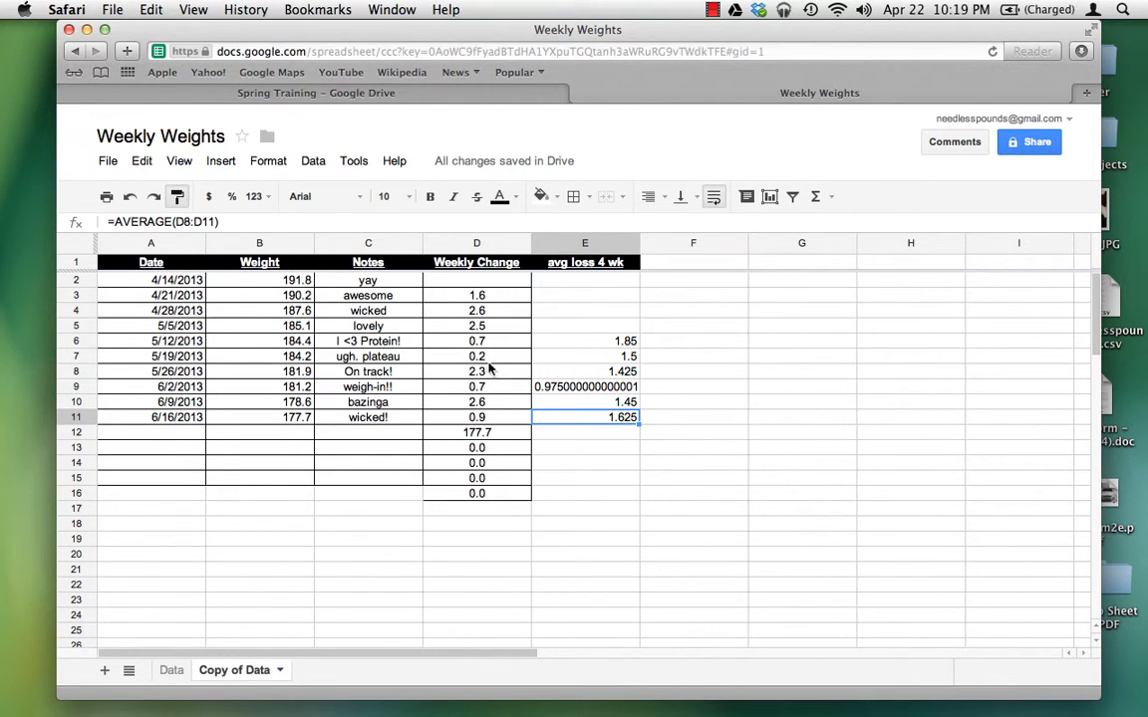
pyautogui.press('Return')
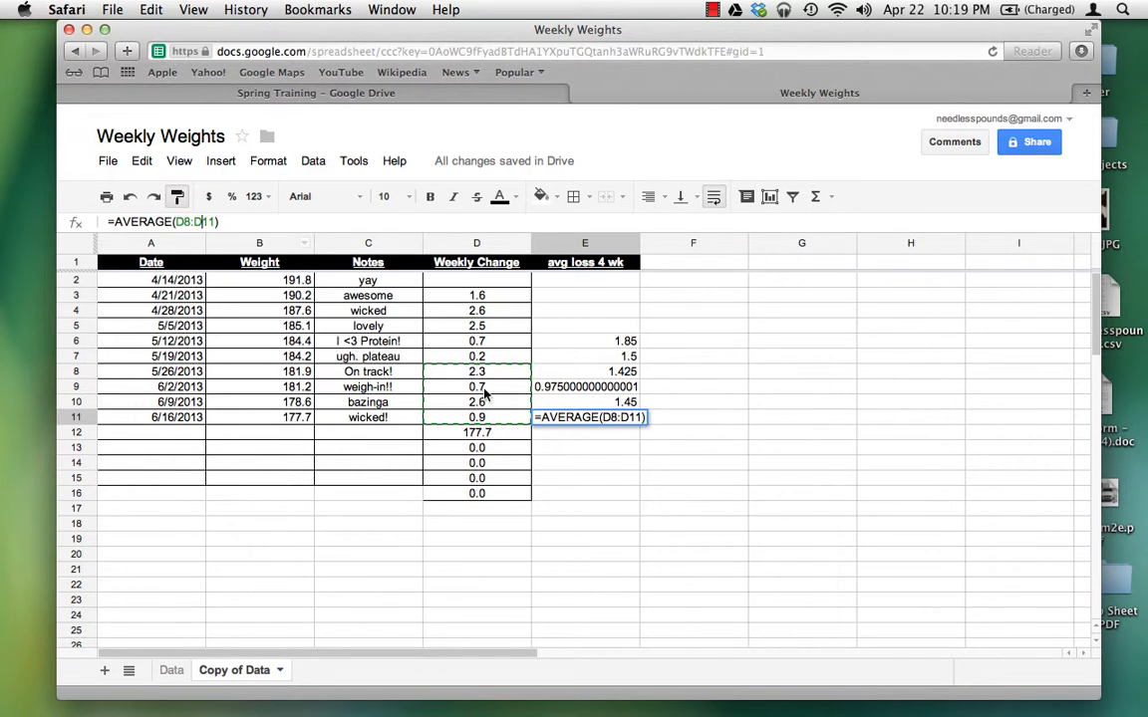
pyautogui.press('Escape')
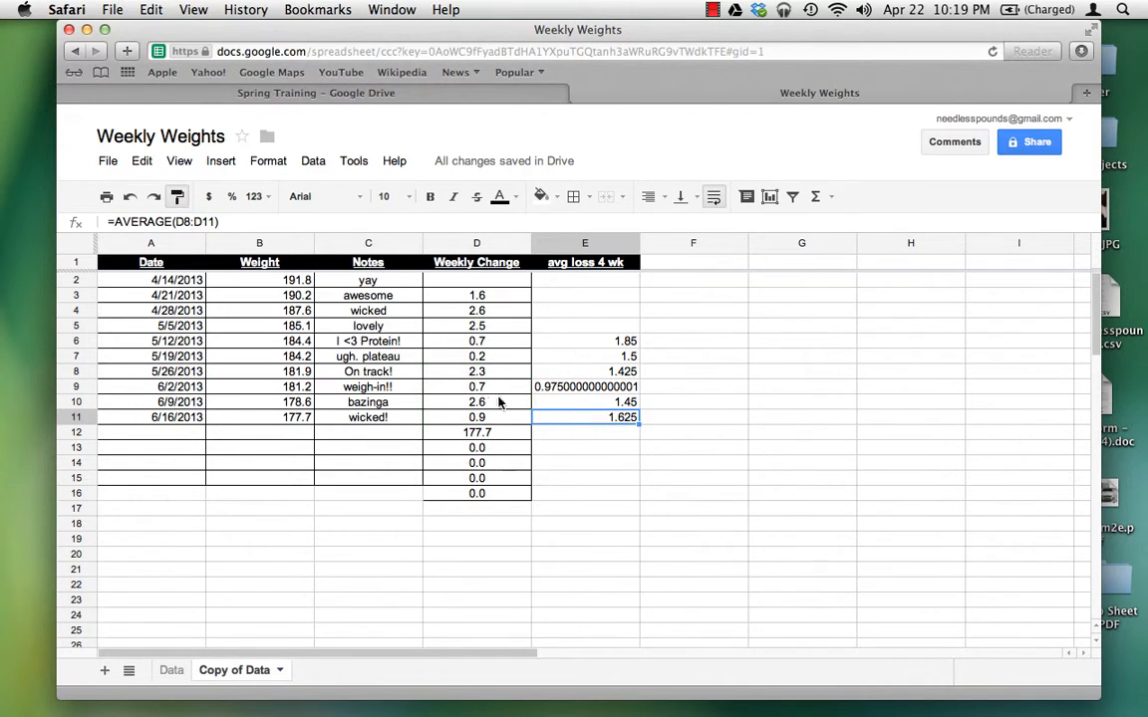
pyautogui.click(586, 387)
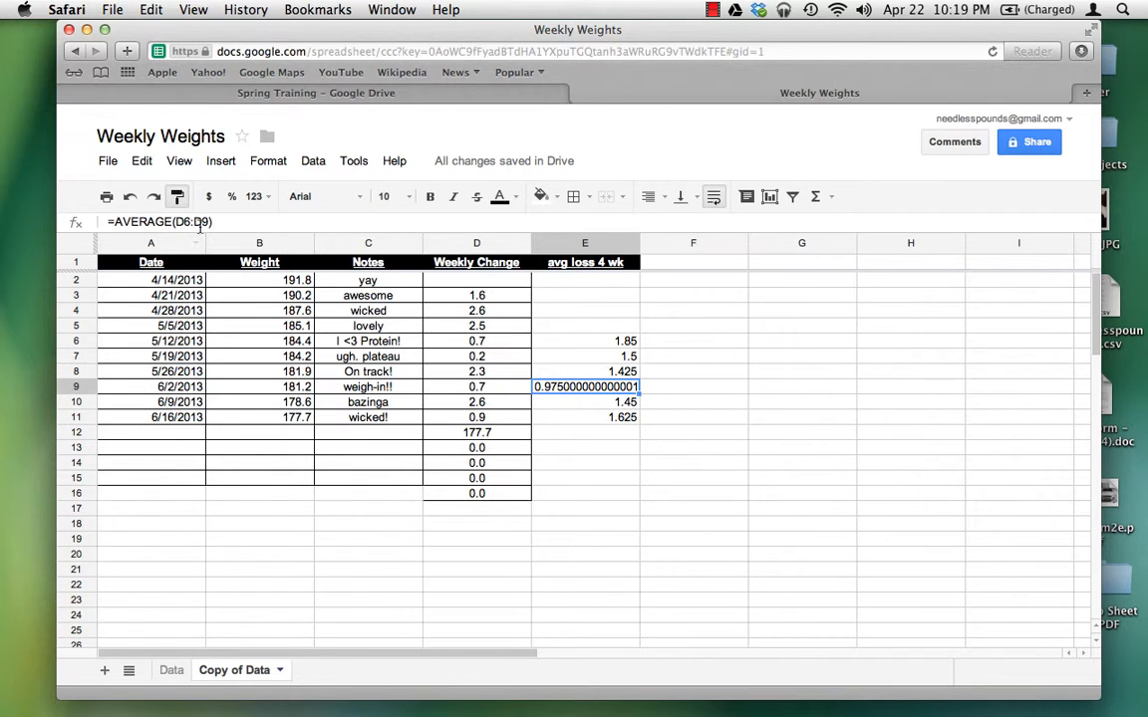
pyautogui.click(203, 221)
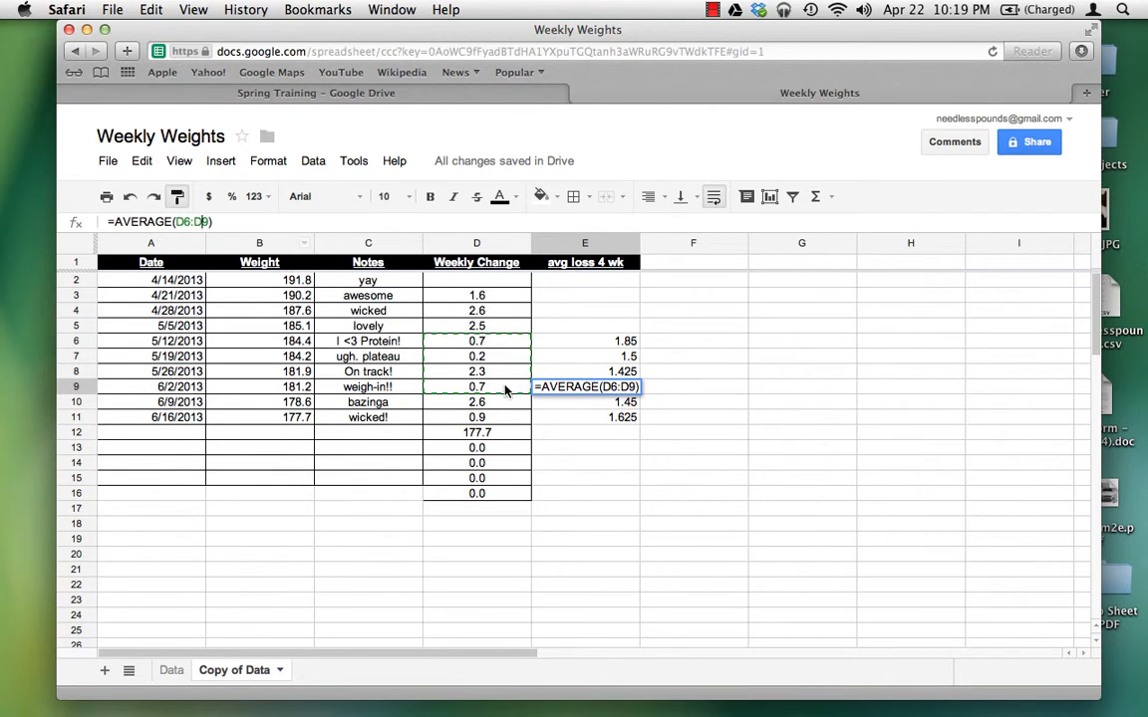
pyautogui.press('Escape')
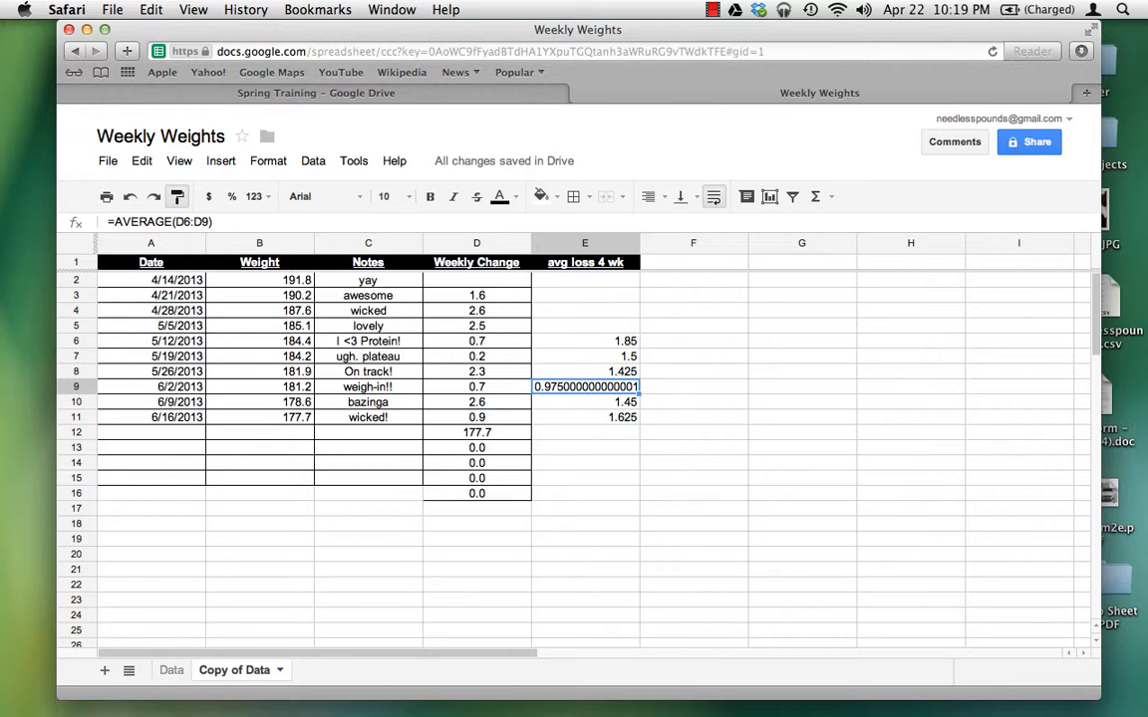
# Format the avg loss 4 wk column with a custom decimal format of 1 decimal place.
pyautogui.click(606, 248)
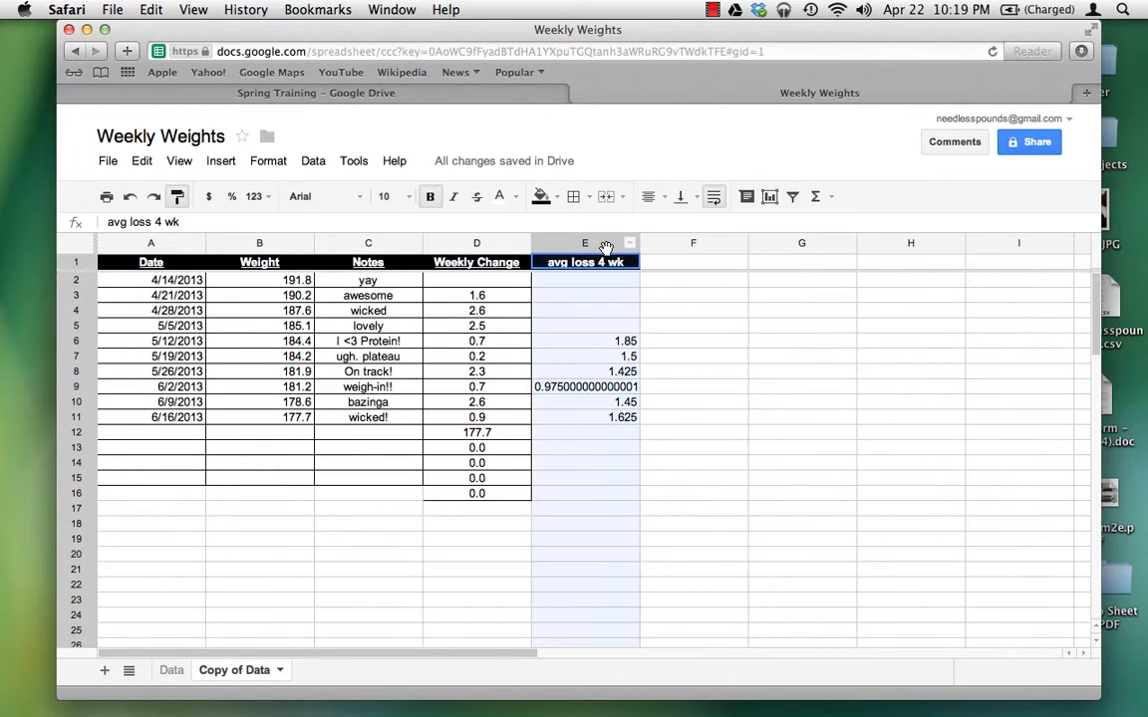
pyautogui.click(256, 196)
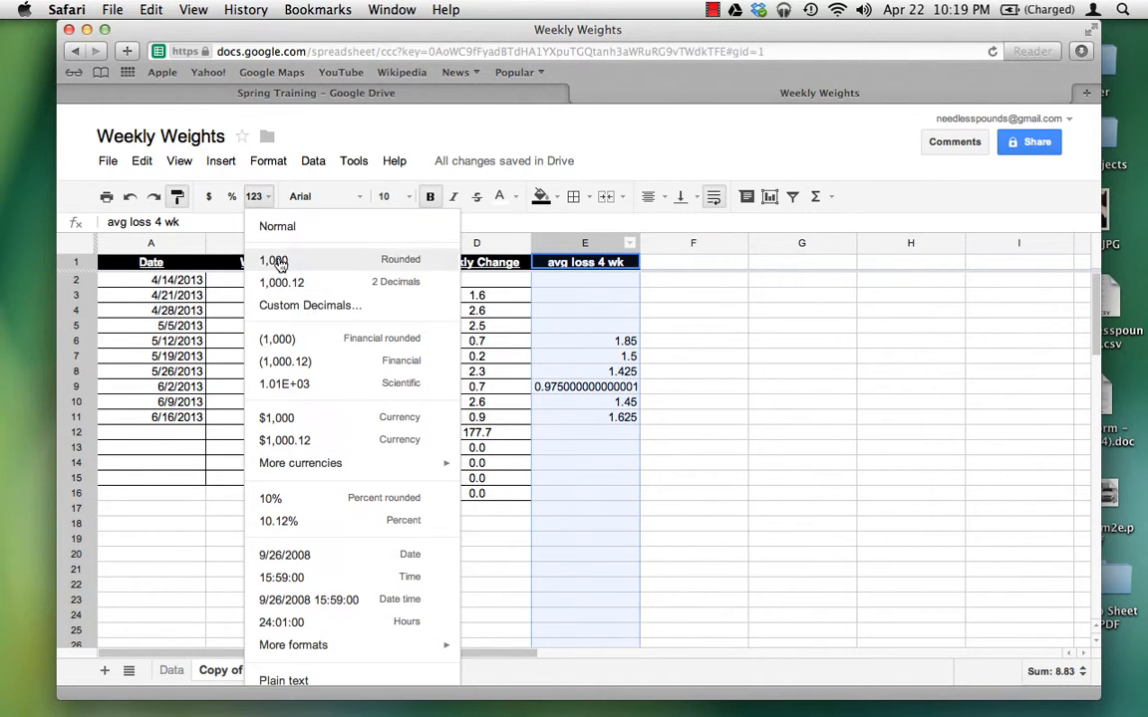
pyautogui.click(299, 305)
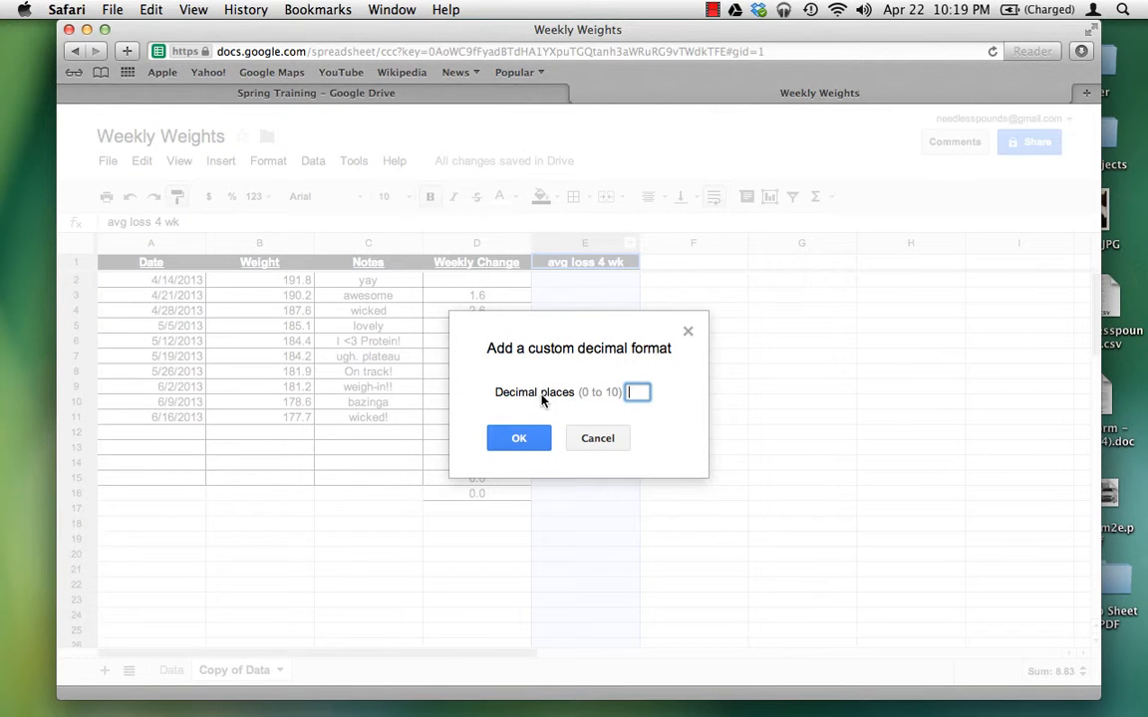
pyautogui.write('1')
pyautogui.click(528, 440)
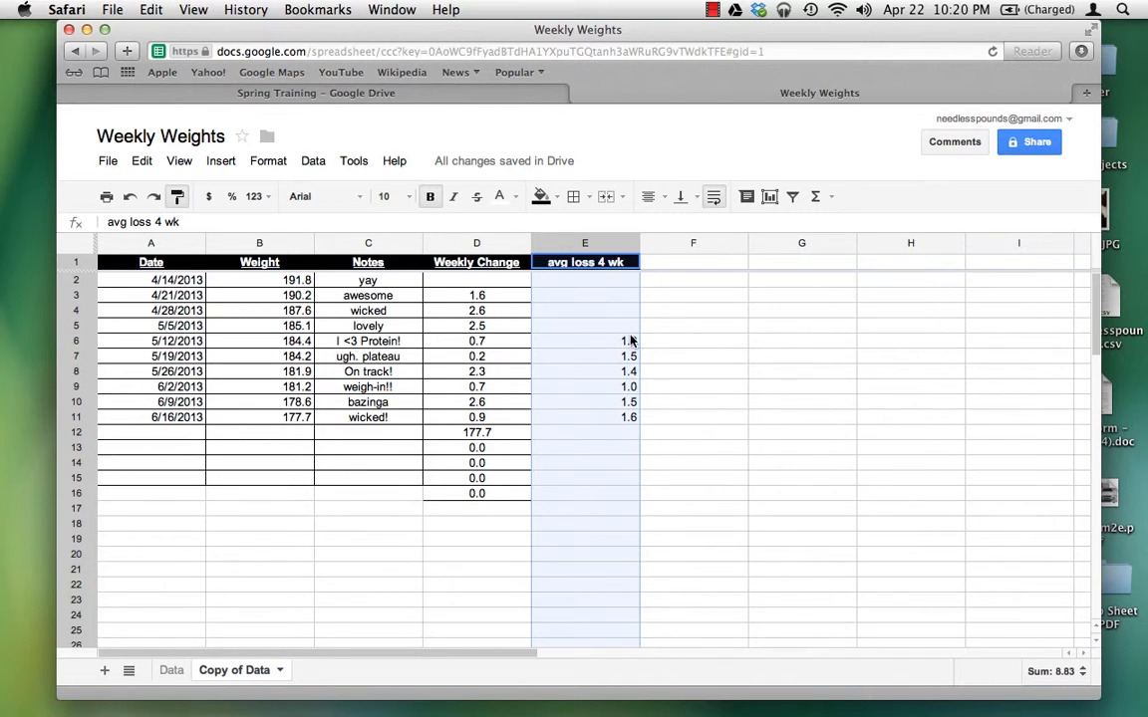
# Compare the weekly changes in D7 and D8 with the four-week averages beside them in E7 and E8.
pyautogui.click(485, 359)
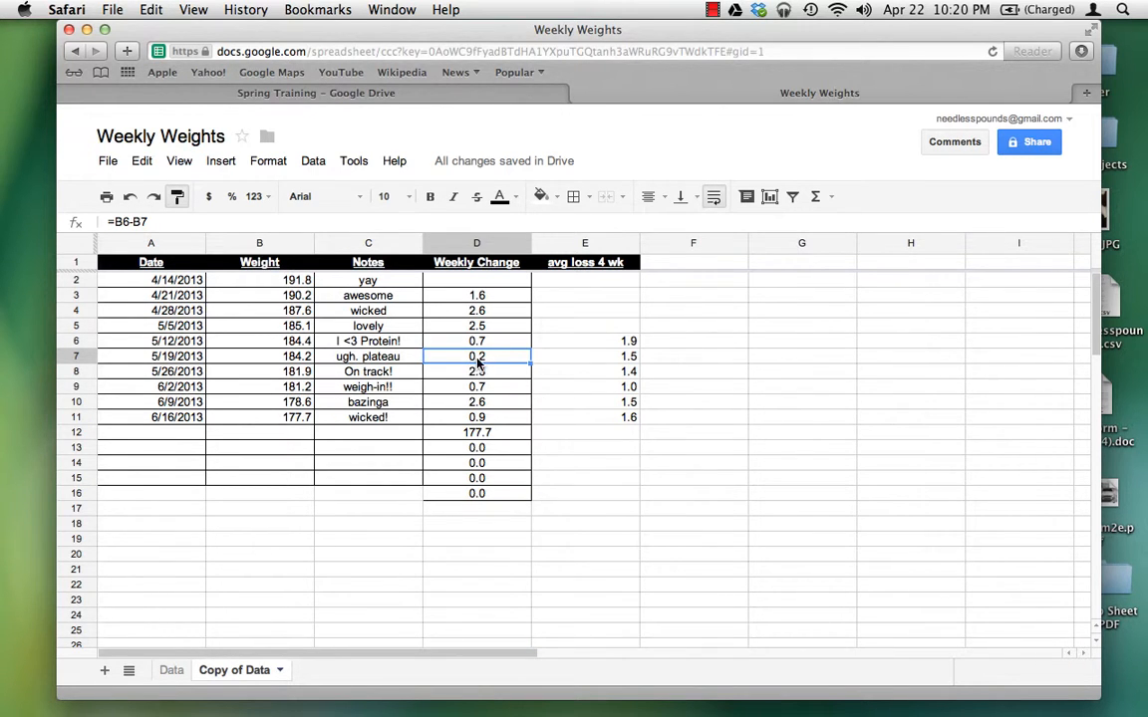
pyautogui.click(624, 361)
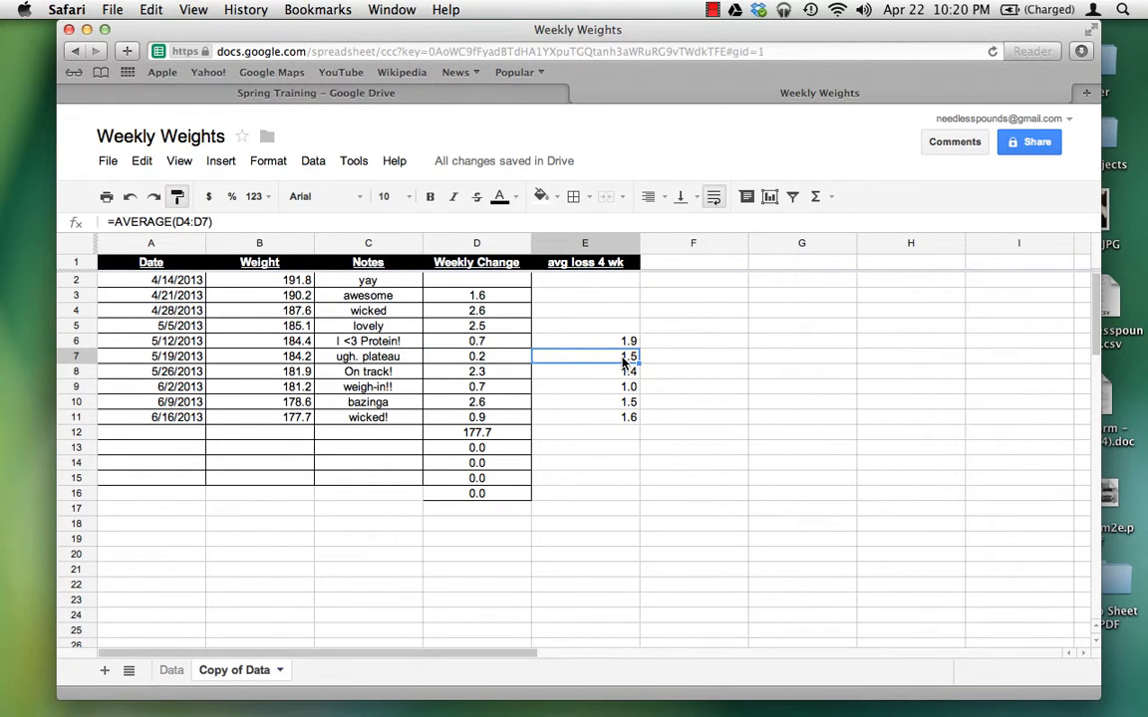
pyautogui.click(489, 374)
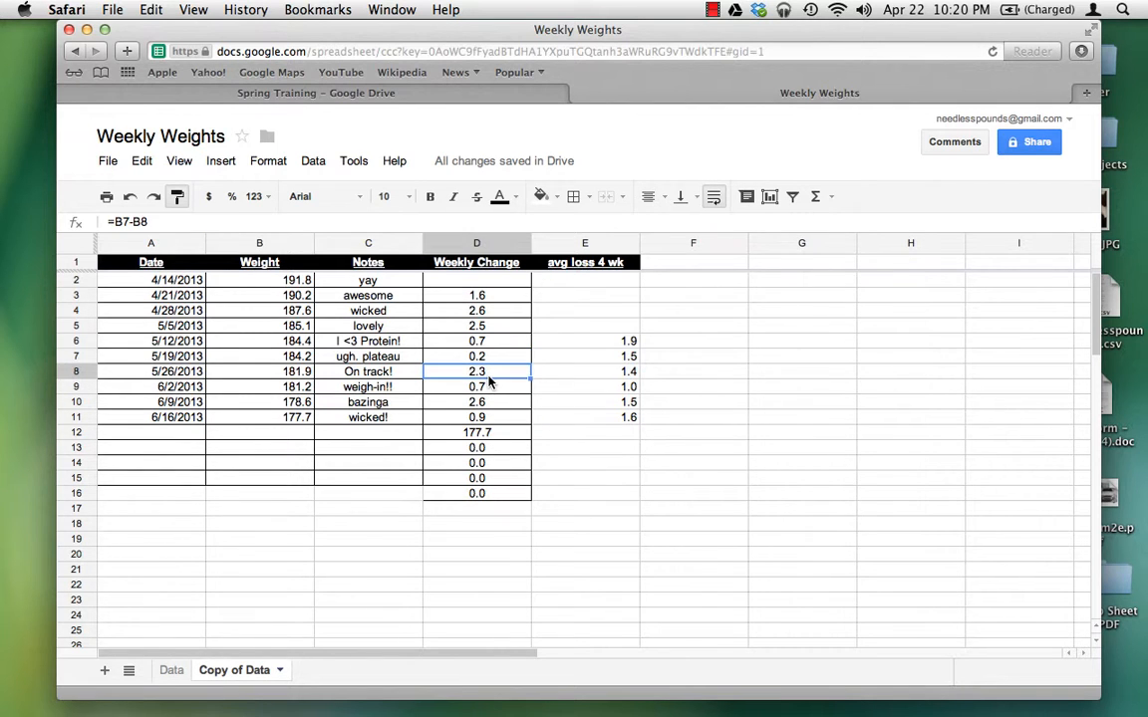
pyautogui.click(628, 376)
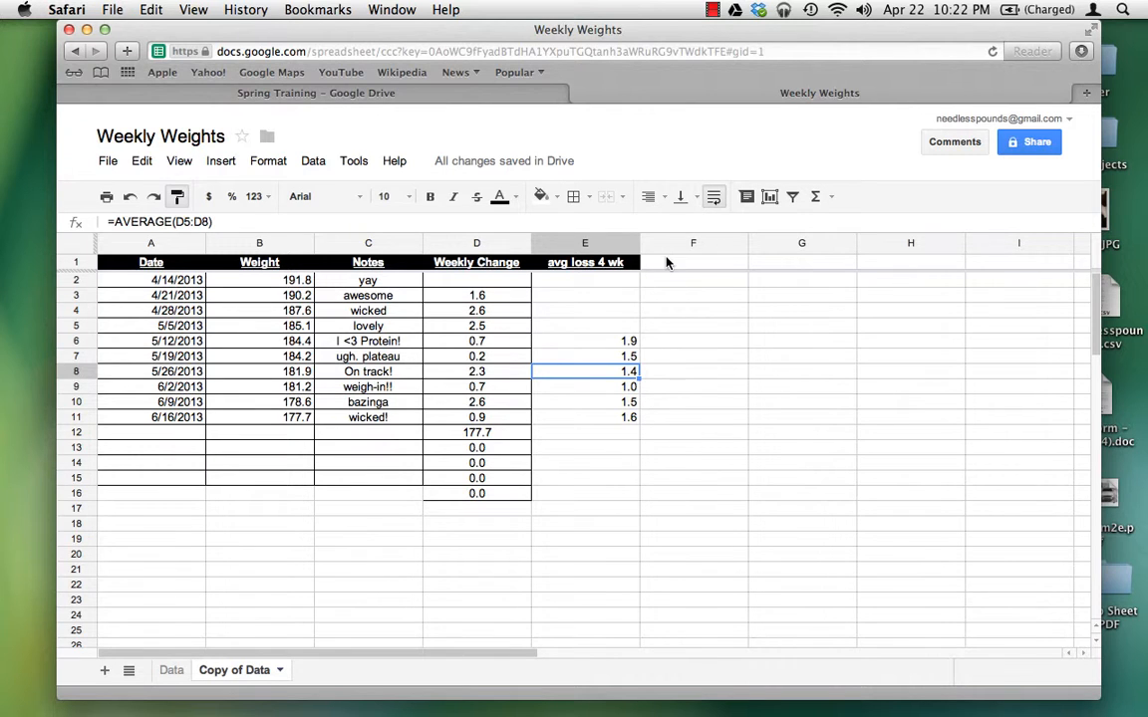
pyautogui.click(711, 12)
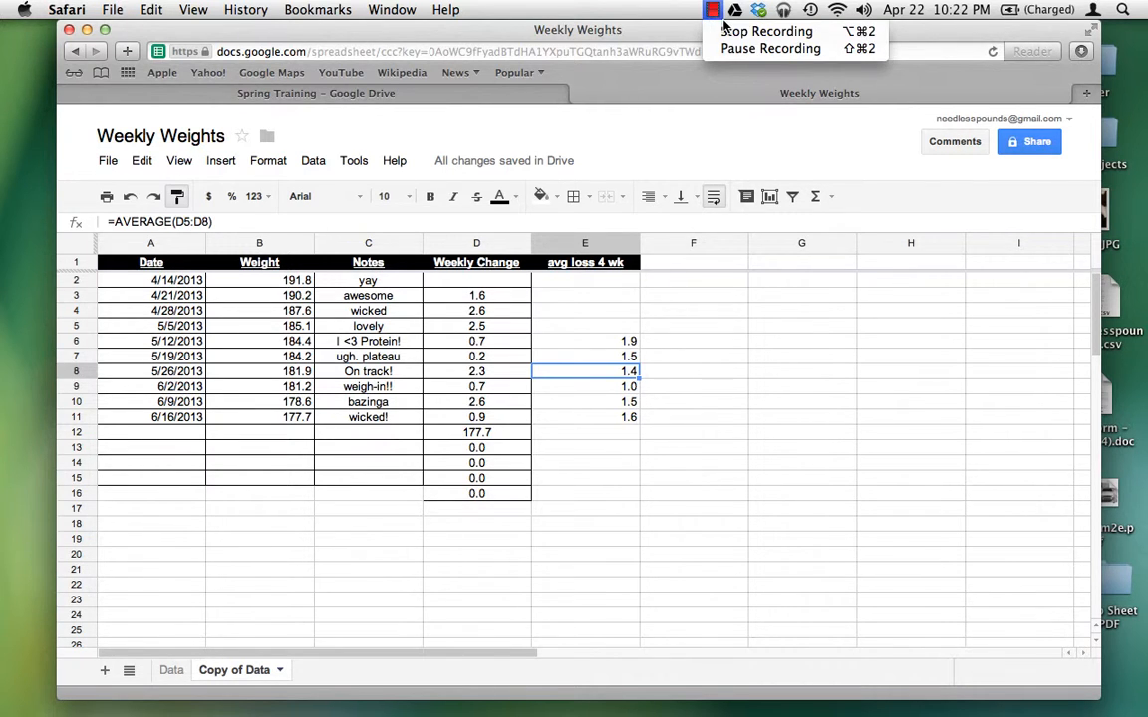